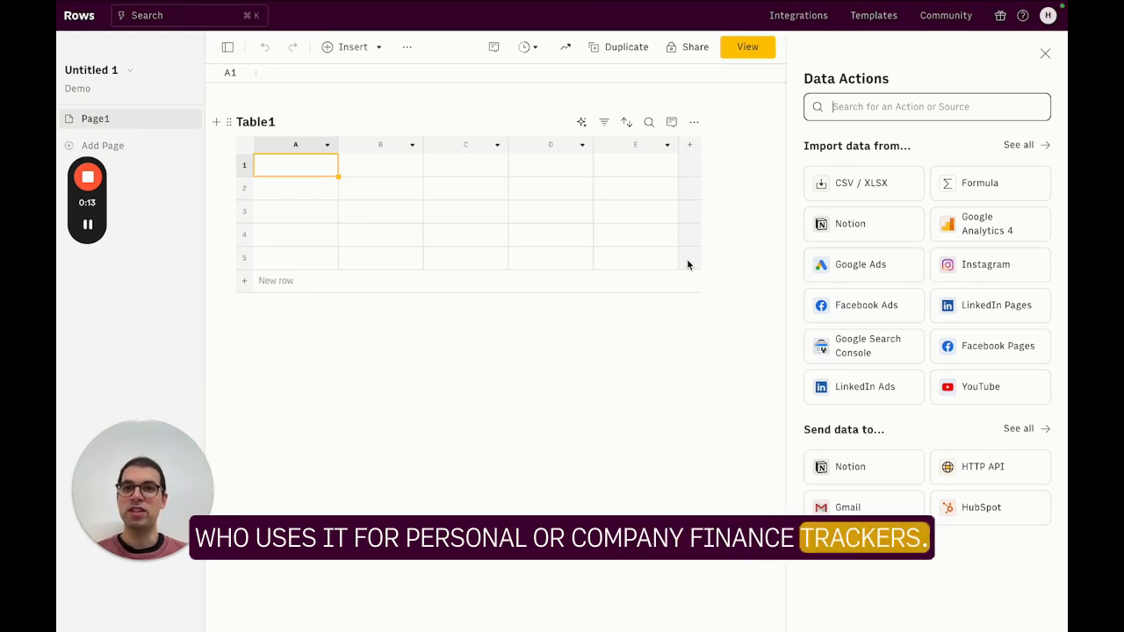
- Search the data actions for "bank" and choose the action that gets transactions from bank accounts
{"action": "left_click", "coordinate": [519, 234]}
{"action": "left_click", "coordinate": [307, 166]}
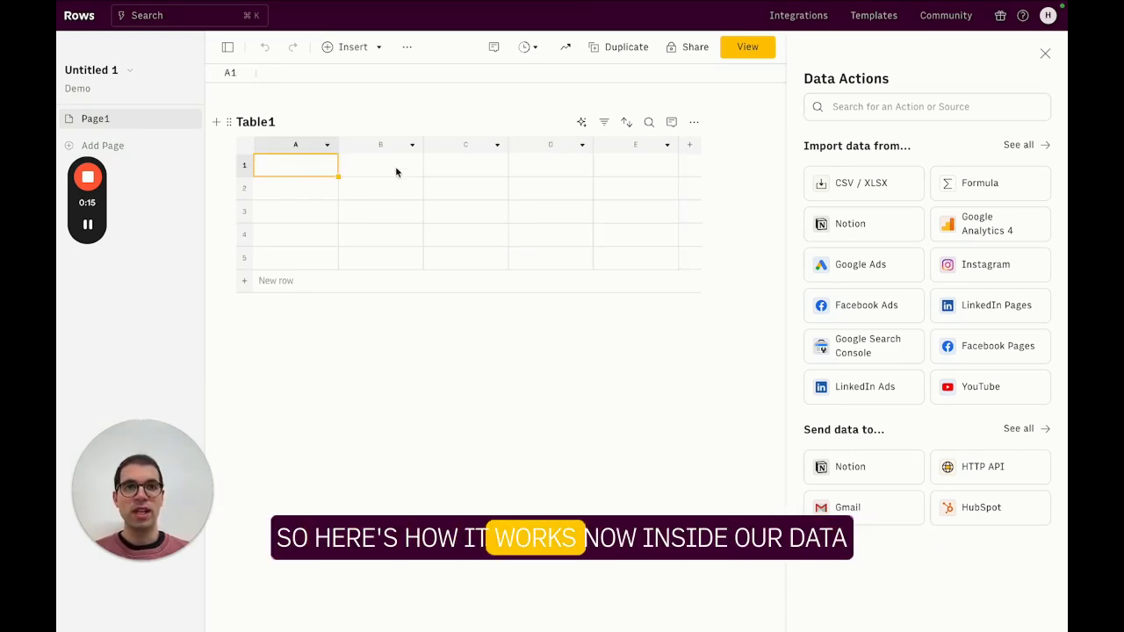
{"action": "left_click", "coordinate": [839, 107]}
{"action": "type", "text": "bank"}
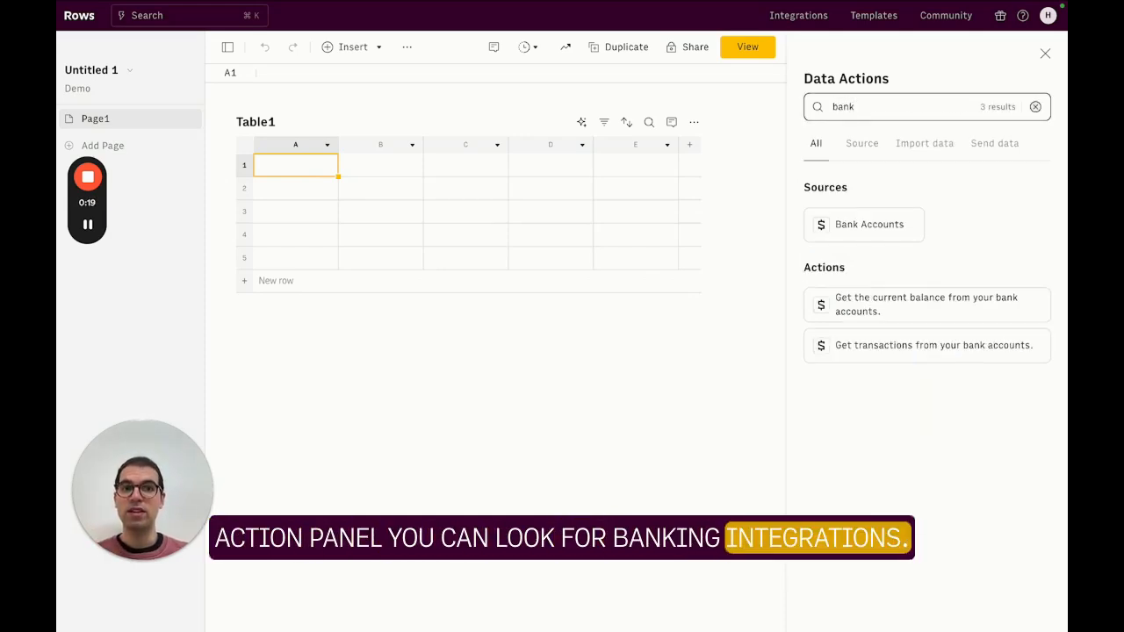
{"action": "left_click", "coordinate": [903, 347]}
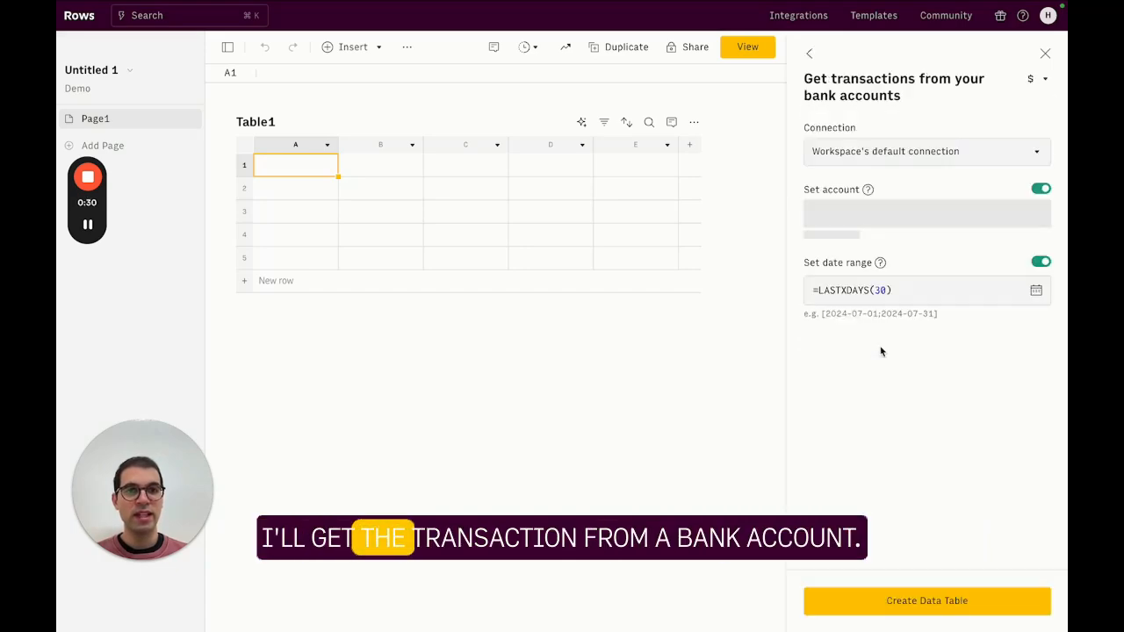
- Select the N26 (DE) connection and create a data table of the Main Account's transactions from the last 30 days
{"action": "left_click", "coordinate": [913, 158]}
{"action": "scroll", "coordinate": [883, 274], "scroll_direction": "down", "scroll_amount": 1}
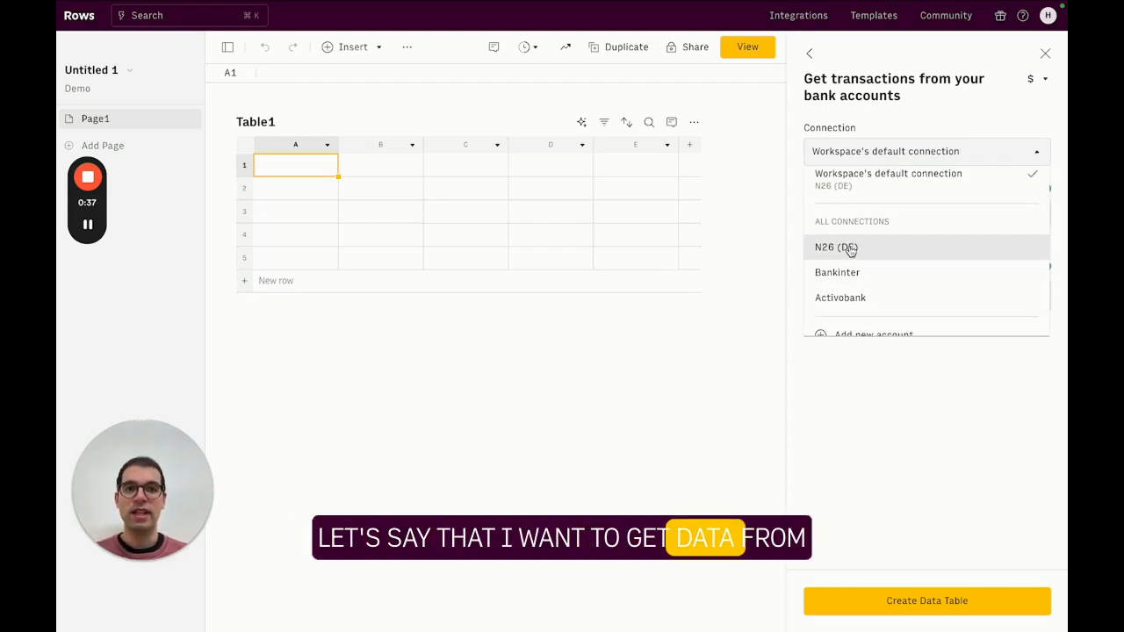
{"action": "left_click", "coordinate": [850, 249]}
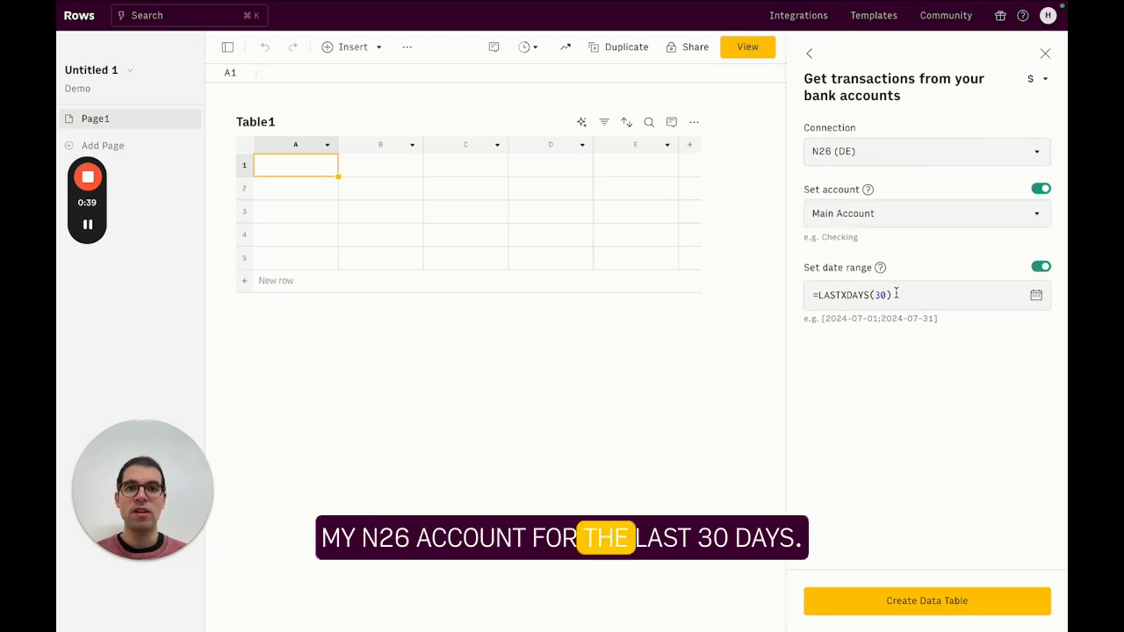
{"action": "left_click", "coordinate": [891, 600]}
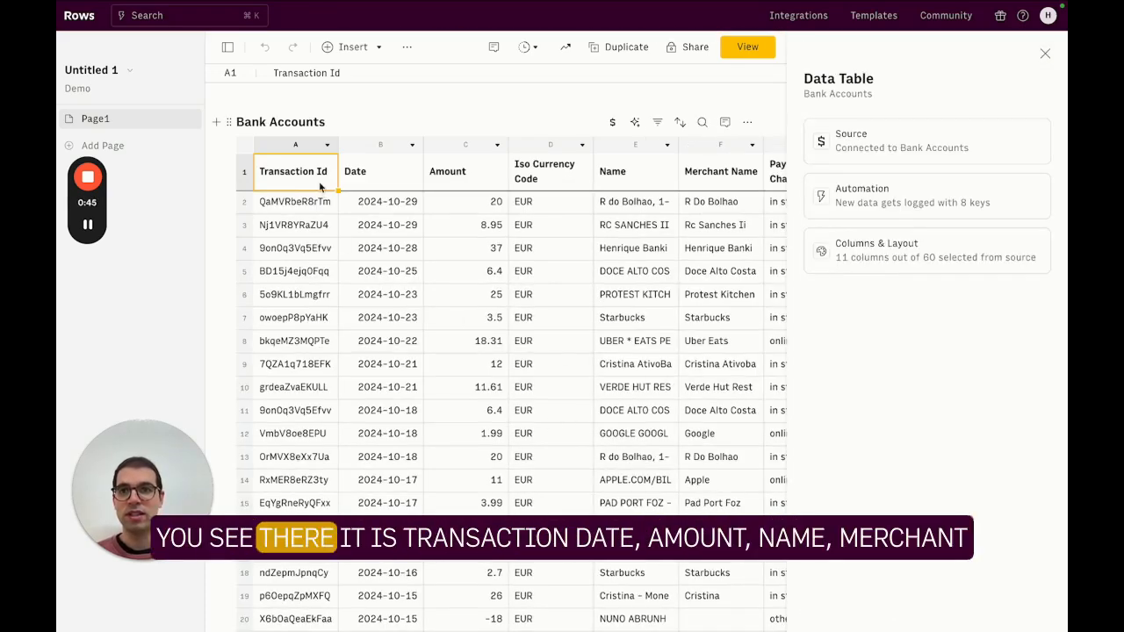
- Review the imported columns and turn on the scheduled data refresh in the Bank Accounts table's automation settings
{"action": "scroll", "coordinate": [527, 228], "scroll_direction": "right", "scroll_amount": 4}
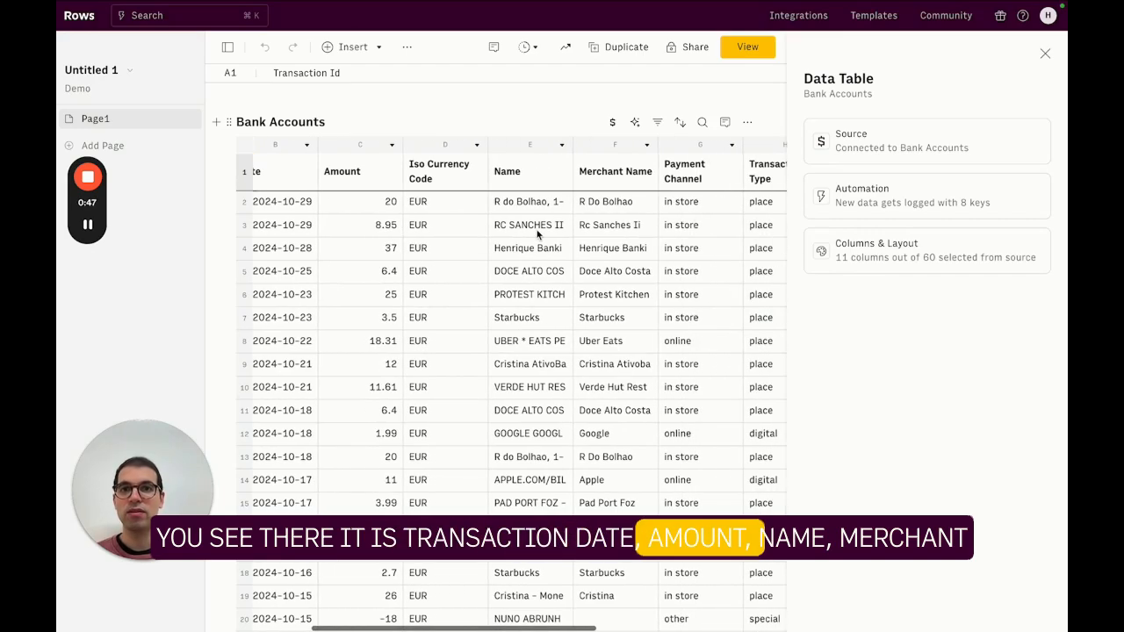
{"action": "scroll", "coordinate": [539, 232], "scroll_direction": "right", "scroll_amount": 5}
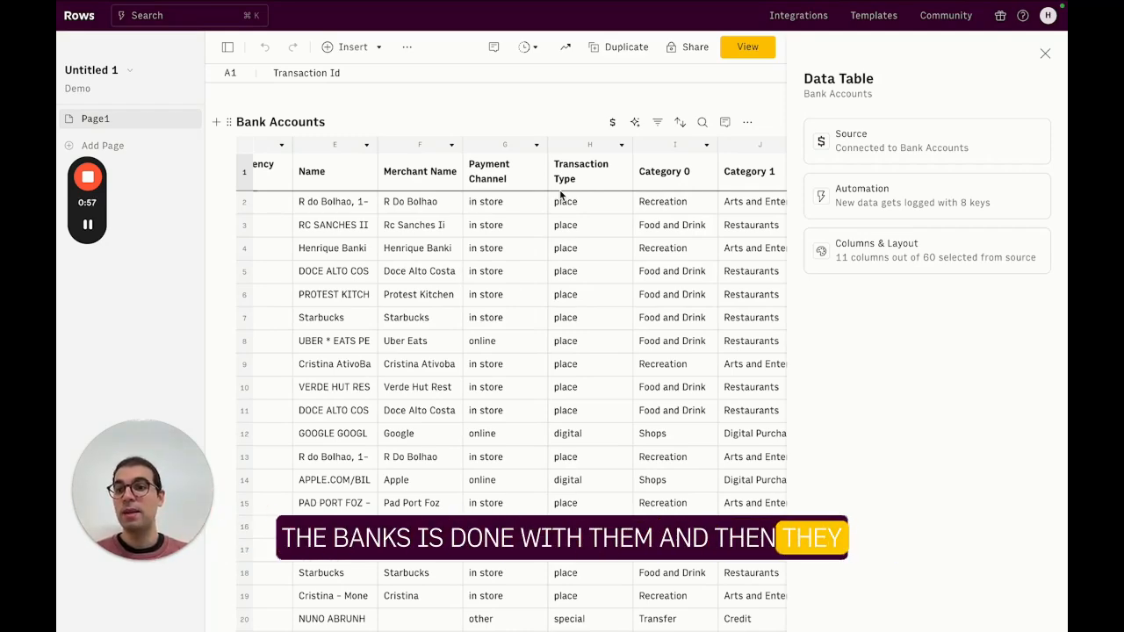
{"action": "scroll", "coordinate": [565, 224], "scroll_direction": "right", "scroll_amount": 3}
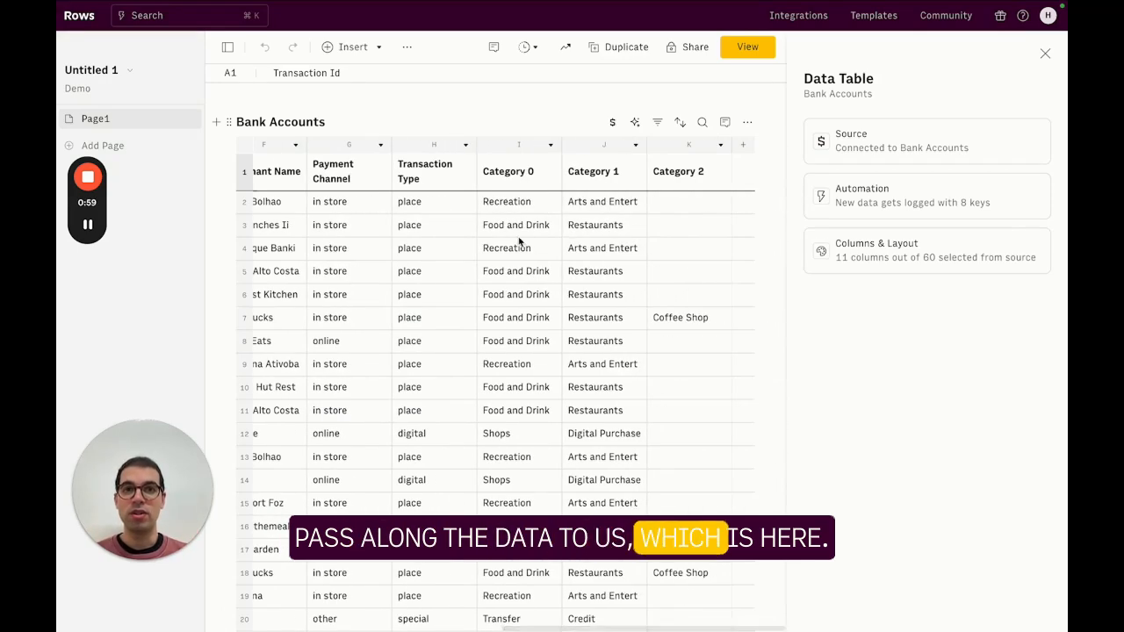
{"action": "scroll", "coordinate": [519, 243], "scroll_direction": "left", "scroll_amount": 10}
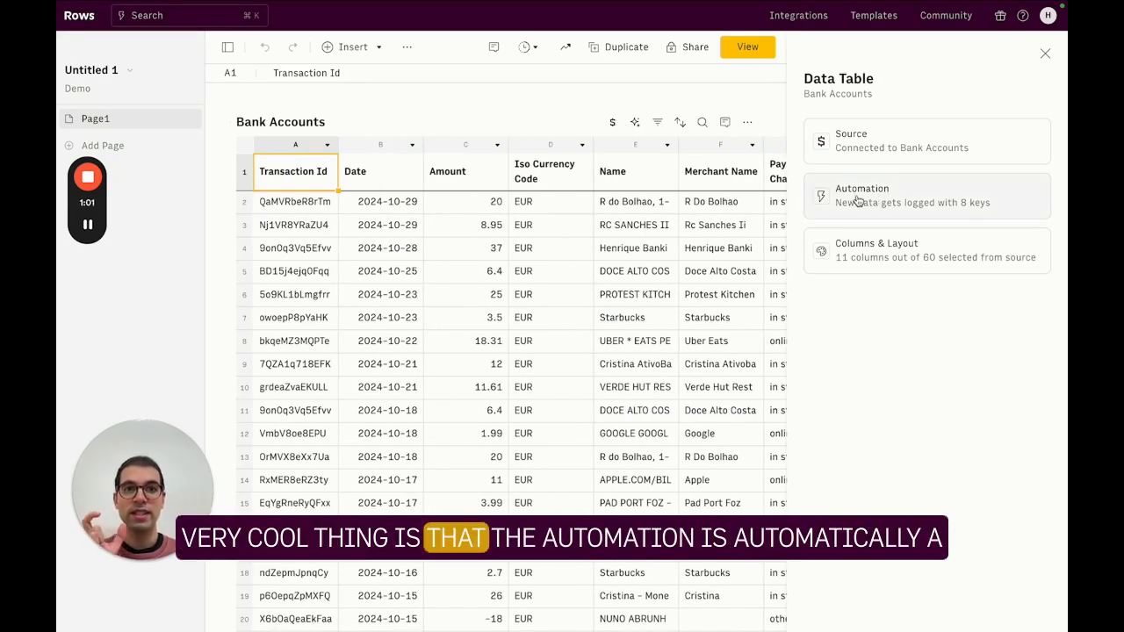
{"action": "left_click", "coordinate": [858, 197]}
{"action": "mouse_move", "coordinate": [836, 300]}
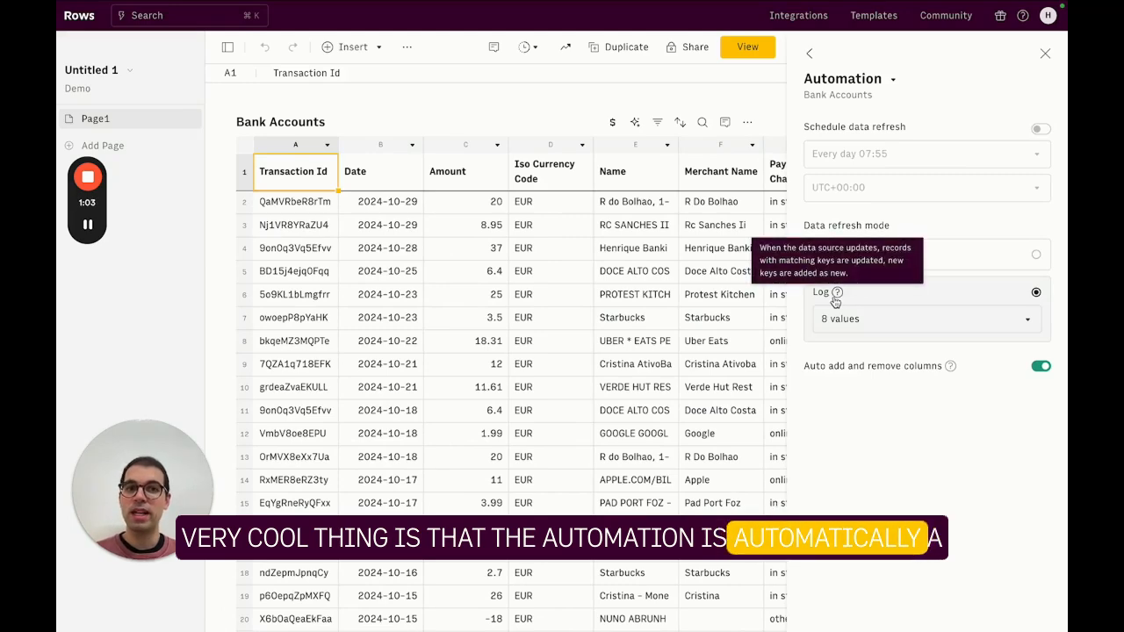
{"action": "left_click", "coordinate": [1044, 131]}
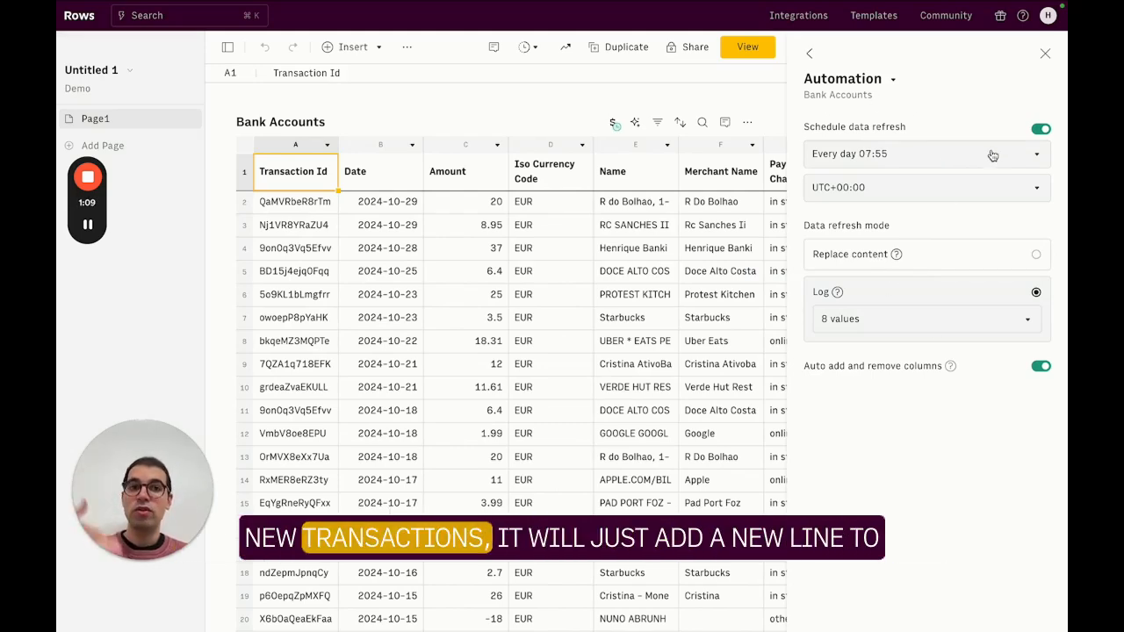
{"action": "left_click", "coordinate": [1045, 53]}
- Look through the imported transactions, check the Bank transactions database on Notion's Personal Finance tracker page, and return to the Rows spreadsheet
{"action": "scroll", "coordinate": [615, 358], "scroll_direction": "down", "scroll_amount": 8}
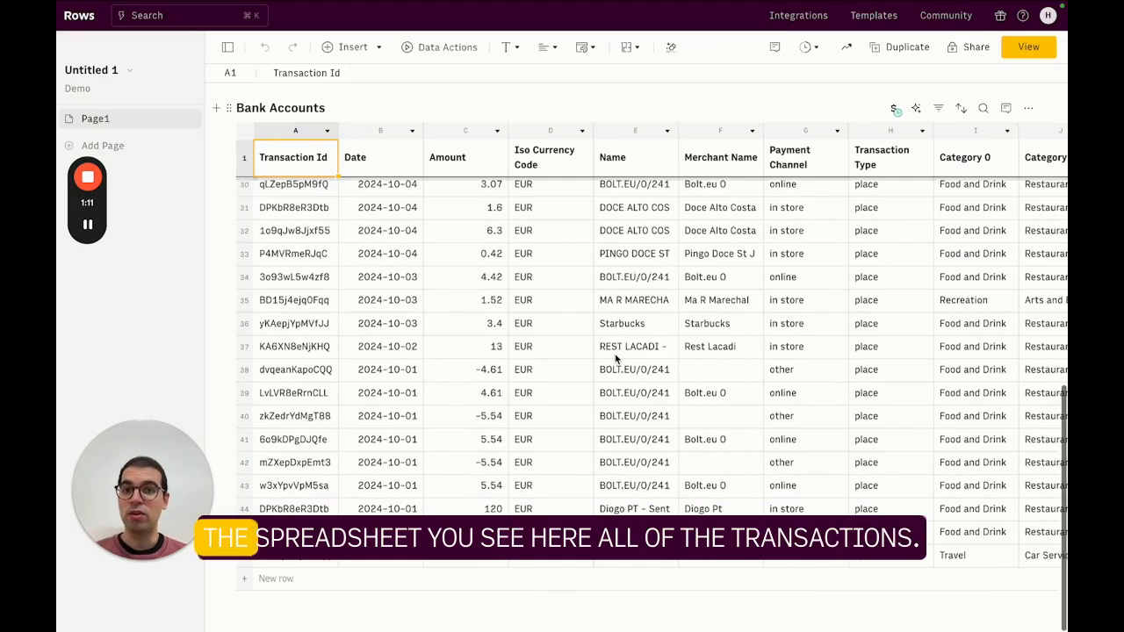
{"action": "scroll", "coordinate": [616, 358], "scroll_direction": "up", "scroll_amount": 8}
{"action": "scroll", "coordinate": [481, 318], "scroll_direction": "right", "scroll_amount": 4}
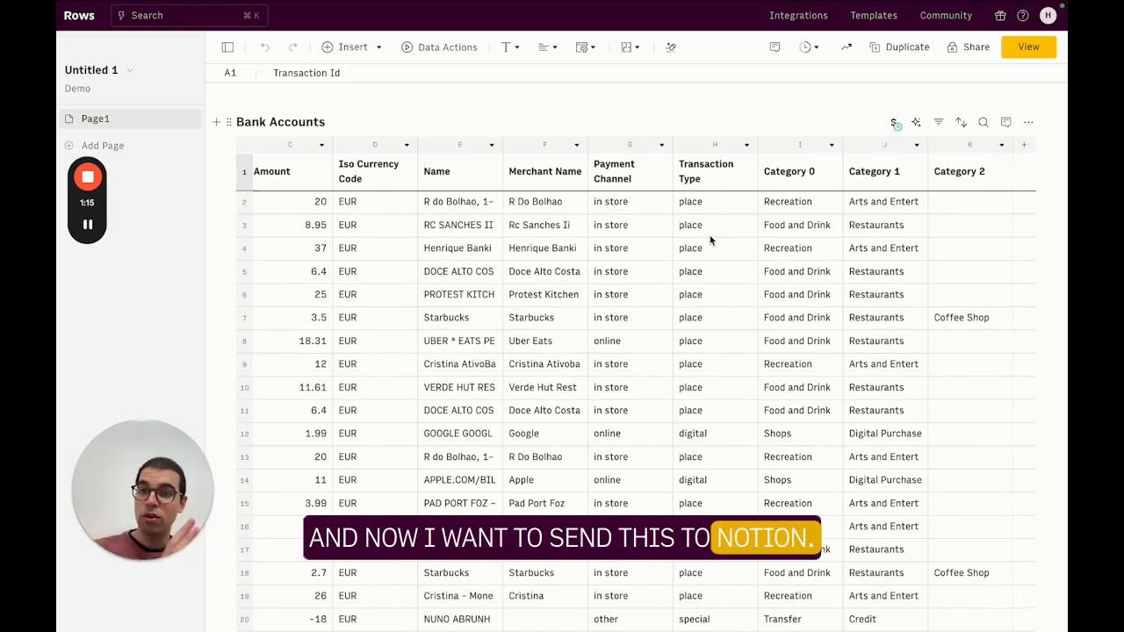
{"action": "mouse_move", "coordinate": [326, 2]}
{"action": "left_click", "coordinate": [345, 34]}
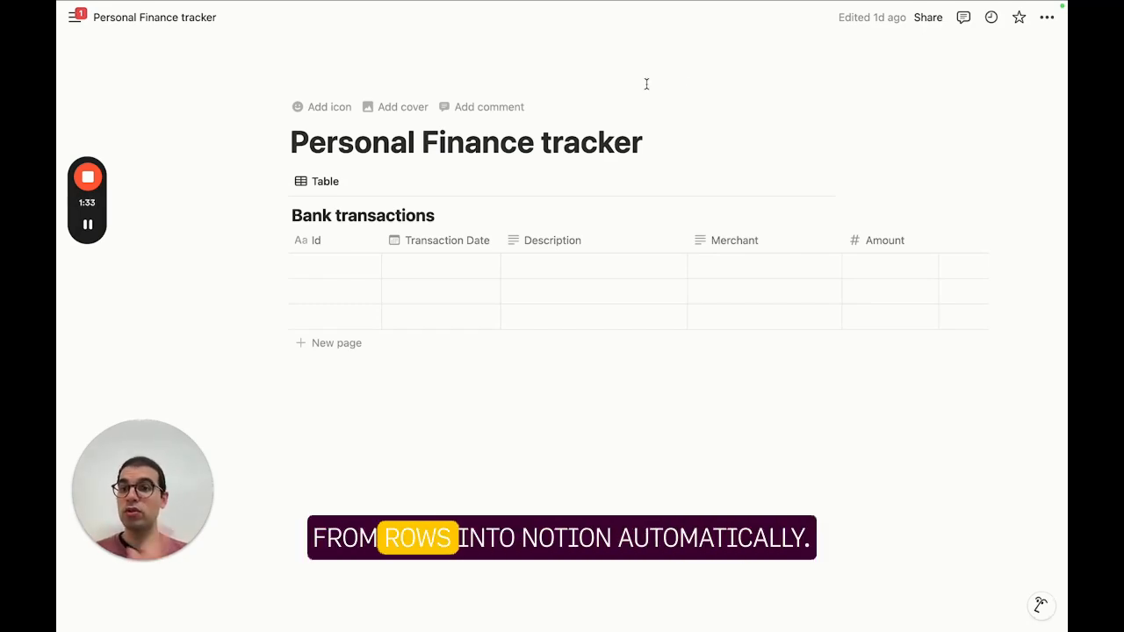
{"action": "mouse_move", "coordinate": [414, 46]}
{"action": "left_click", "coordinate": [176, 32]}
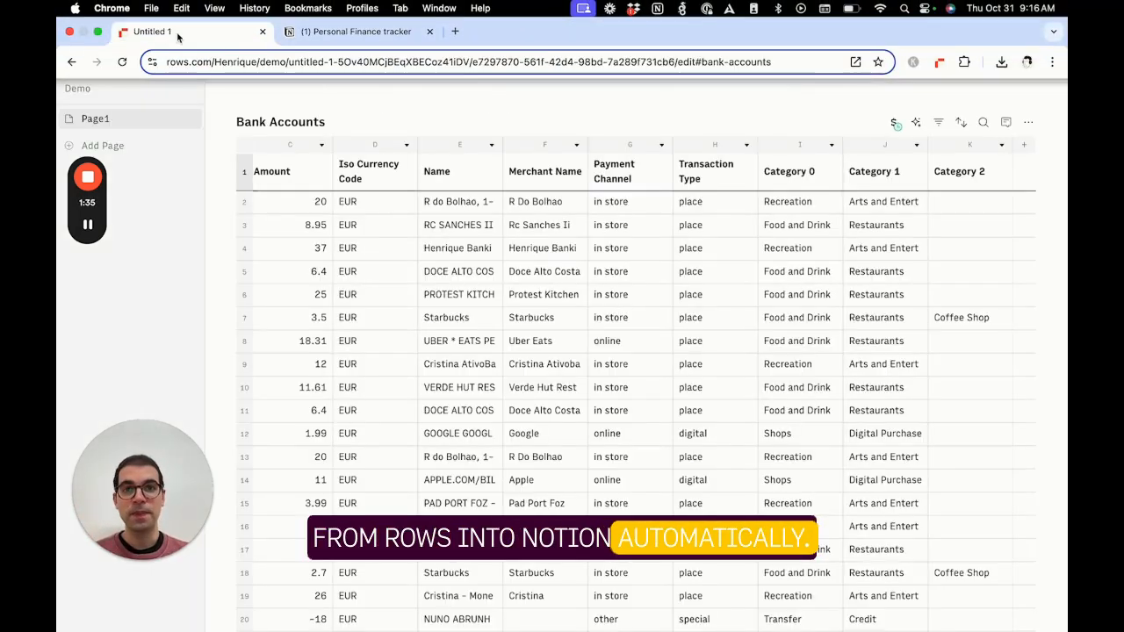
- Hide the columns from Payment Channel through Category 2, as well as the Iso Currency Code column
{"action": "left_click_drag", "start_coordinate": [967, 145], "coordinate": [646, 151]}
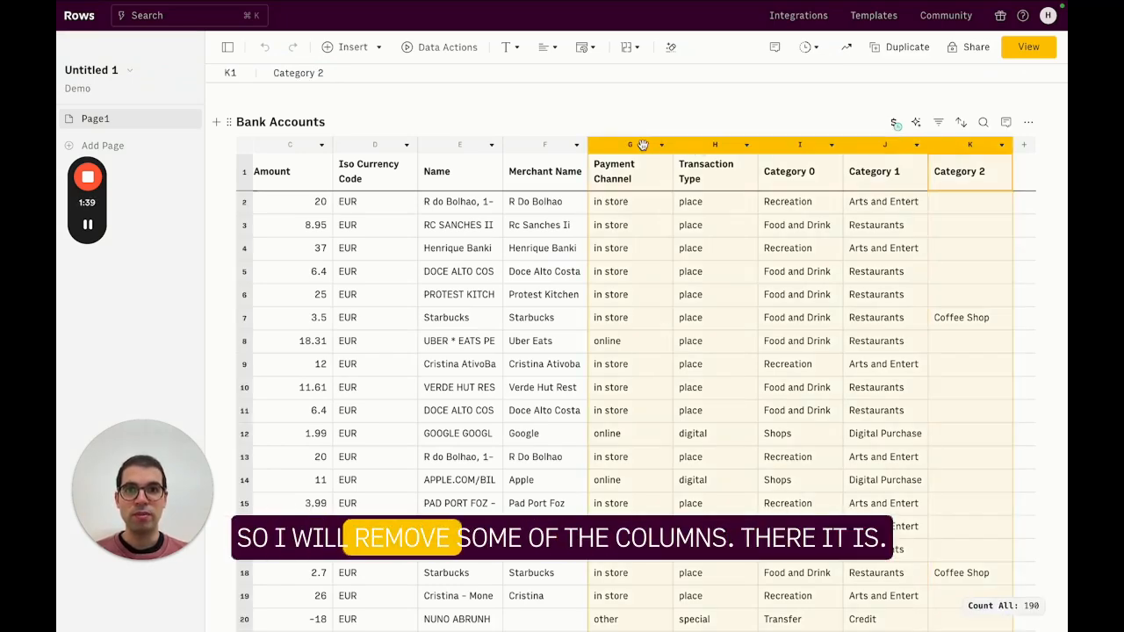
{"action": "right_click", "coordinate": [645, 151]}
{"action": "left_click", "coordinate": [704, 364]}
{"action": "left_click", "coordinate": [466, 295]}
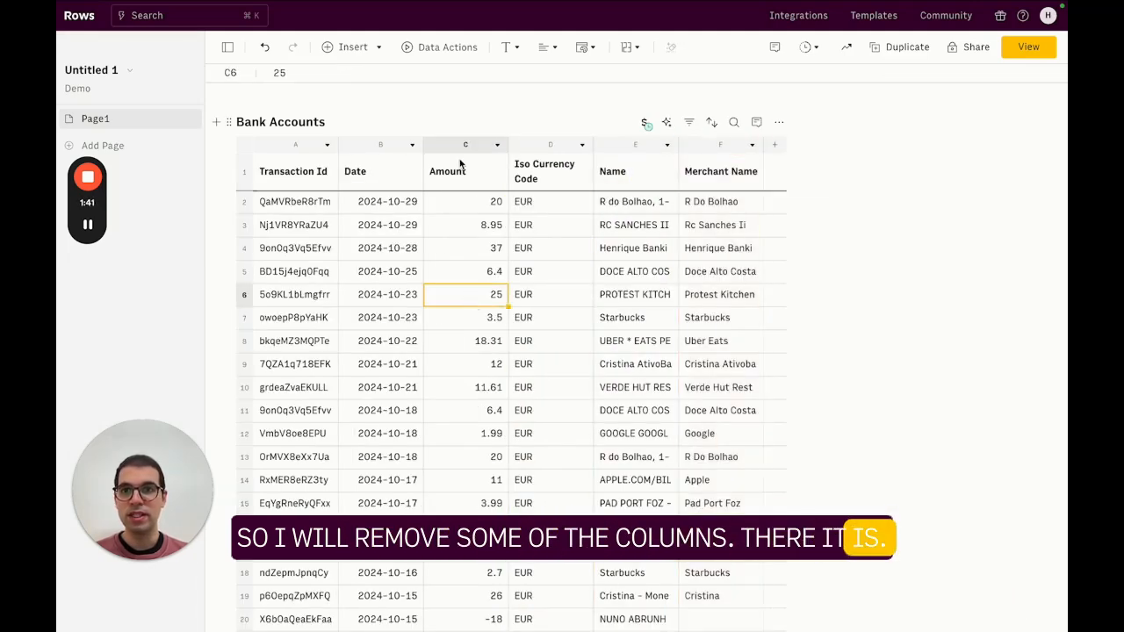
{"action": "right_click", "coordinate": [551, 149]}
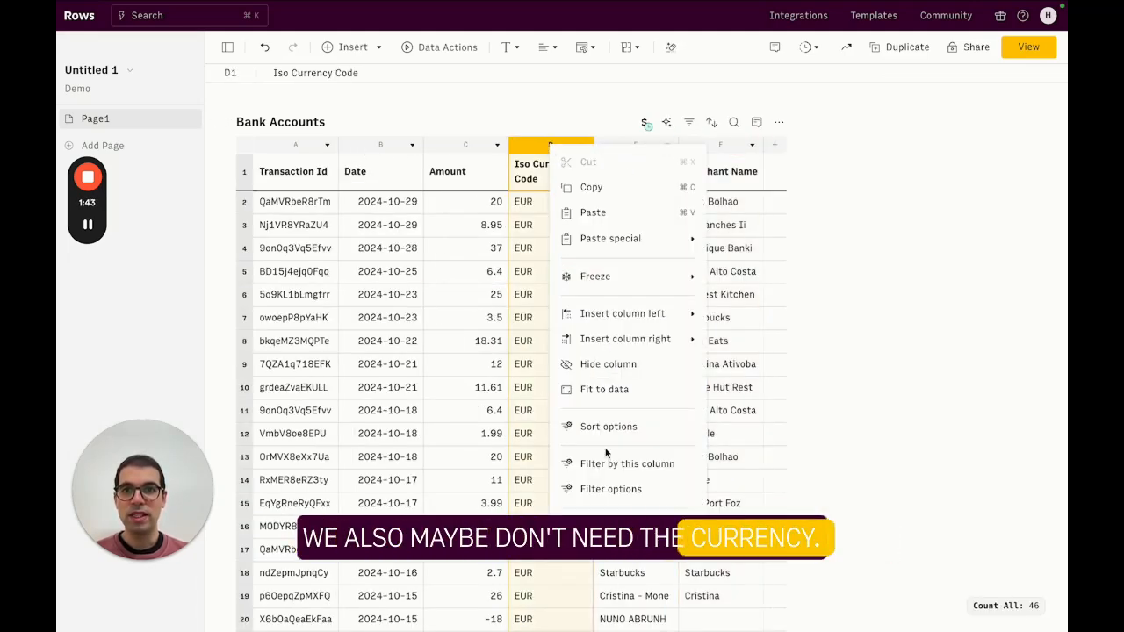
{"action": "left_click", "coordinate": [606, 363]}
{"action": "left_click", "coordinate": [386, 272]}
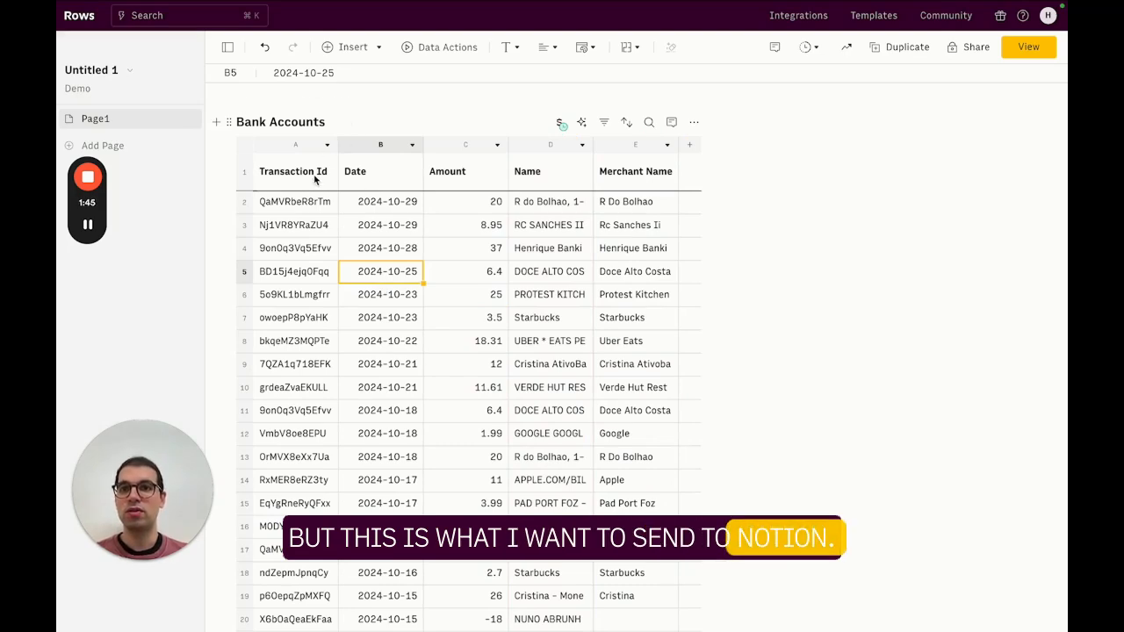
- Switch to the Notion Personal Finance tracker page and copy the link to the Bank transactions database view
{"action": "left_click", "coordinate": [294, 171]}
{"action": "left_click", "coordinate": [351, 32]}
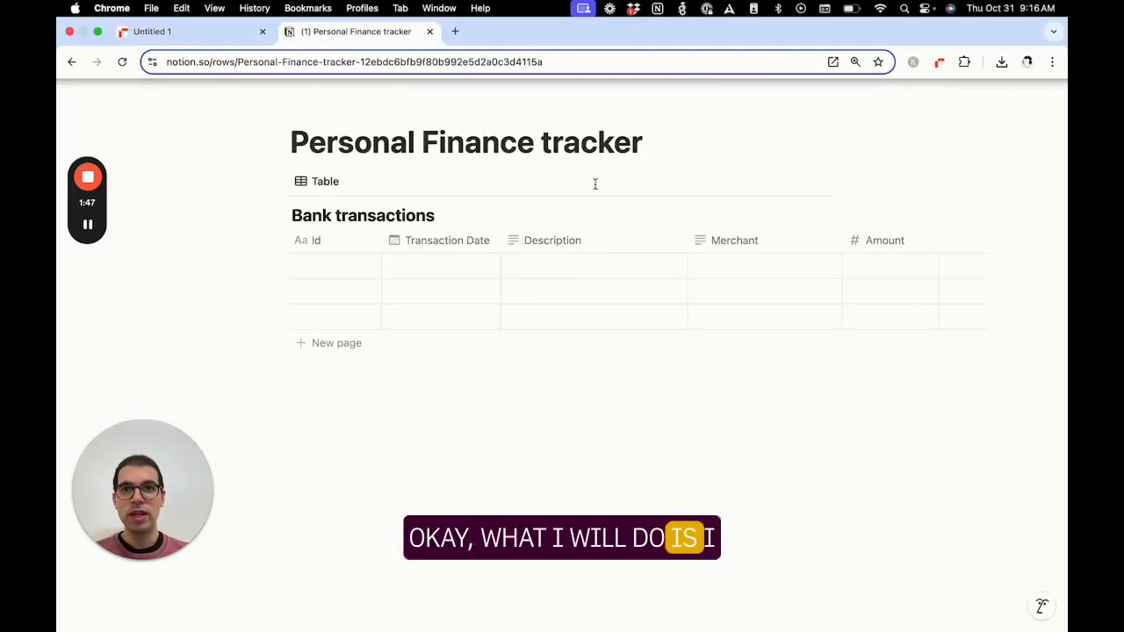
{"action": "left_click", "coordinate": [768, 182]}
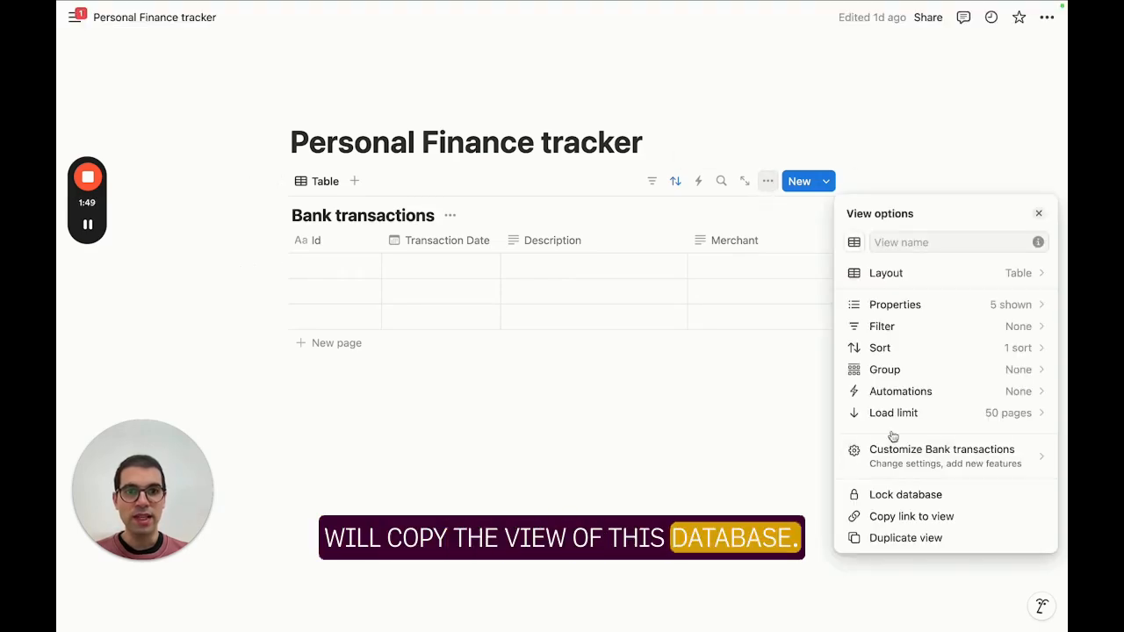
{"action": "left_click", "coordinate": [908, 519]}
- Switch back to the Rows spreadsheet and add a formula column named "Send to Notion" to the Bank Accounts table
{"action": "left_click", "coordinate": [159, 21]}
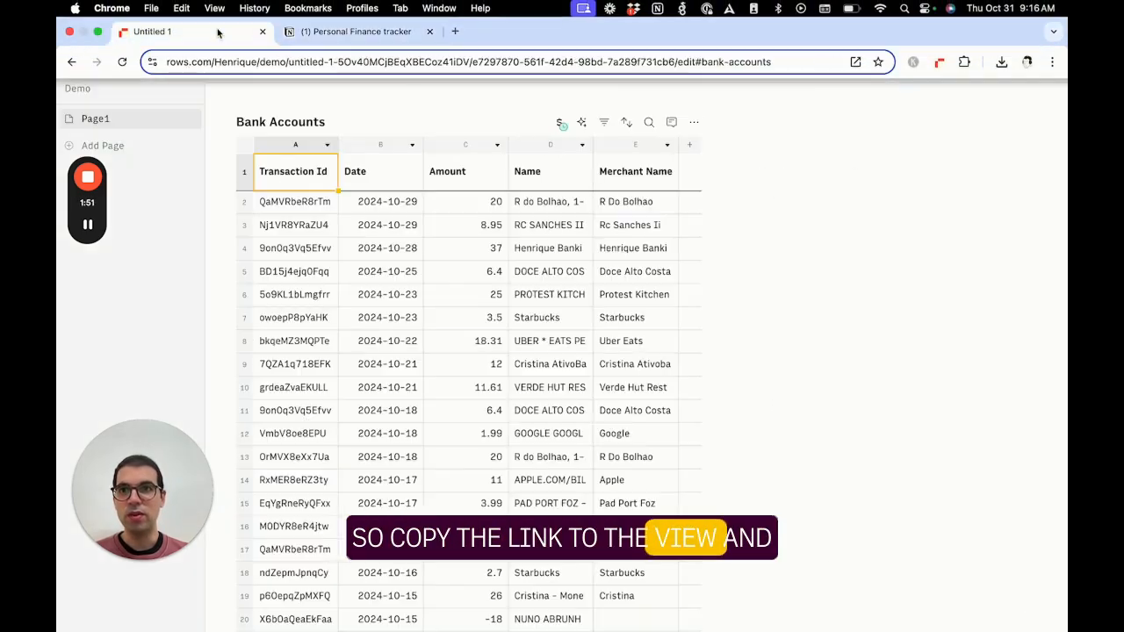
{"action": "left_click", "coordinate": [691, 148]}
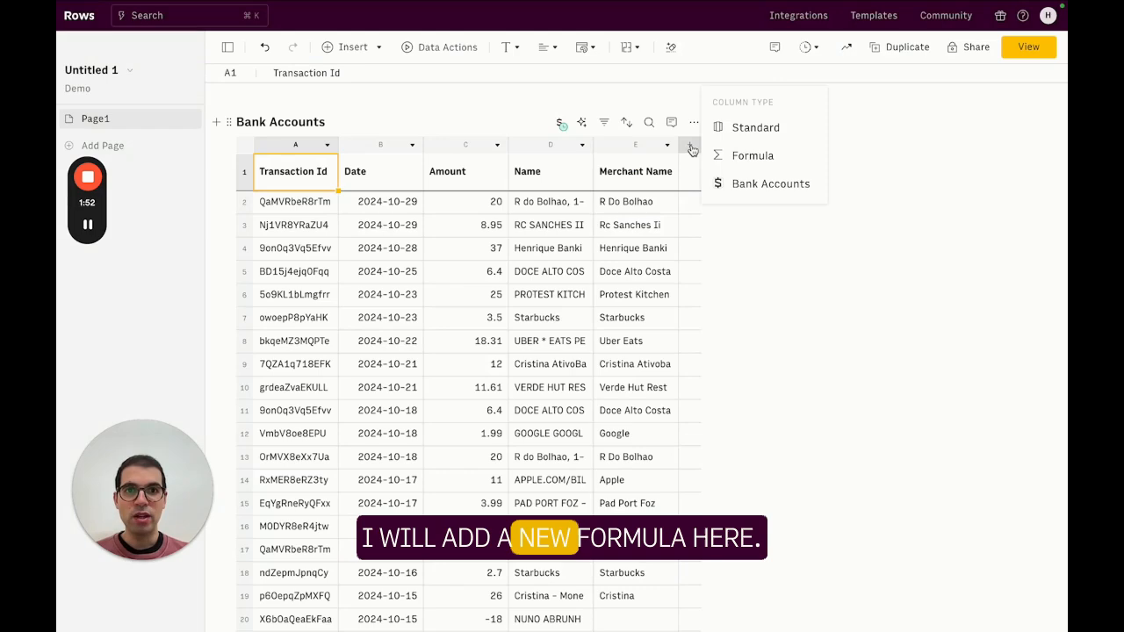
{"action": "left_click", "coordinate": [736, 157]}
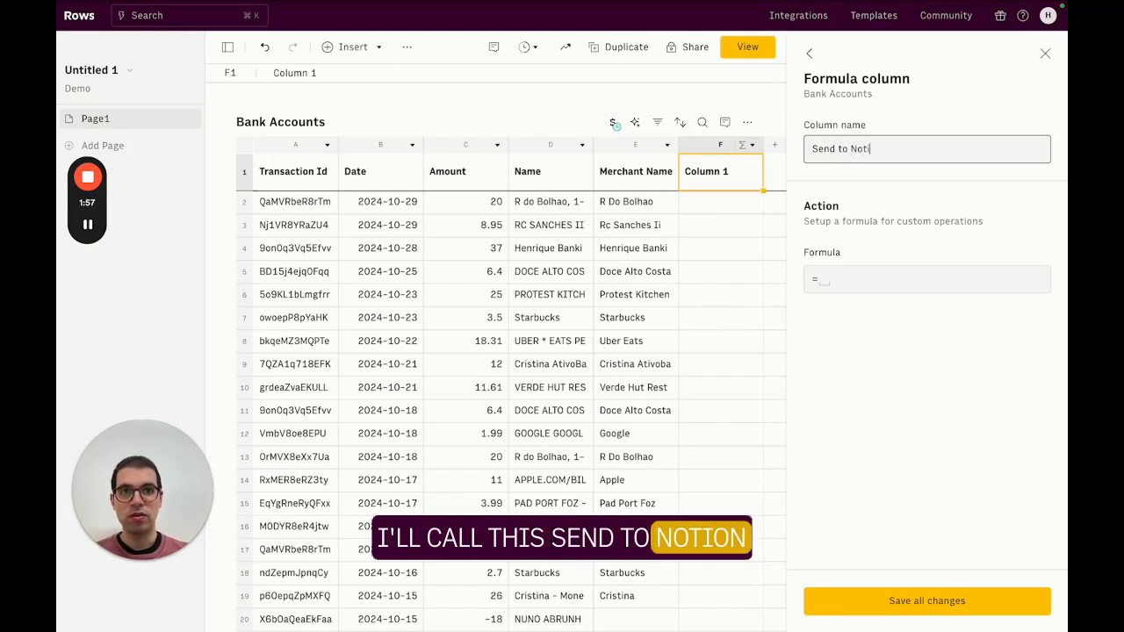
- Start the column's formula with ADD_DATABASE_PAGE_NOTION and paste the copied Notion view link as its database argument
{"action": "left_click", "coordinate": [846, 280]}
{"action": "type", "text": "notion"}
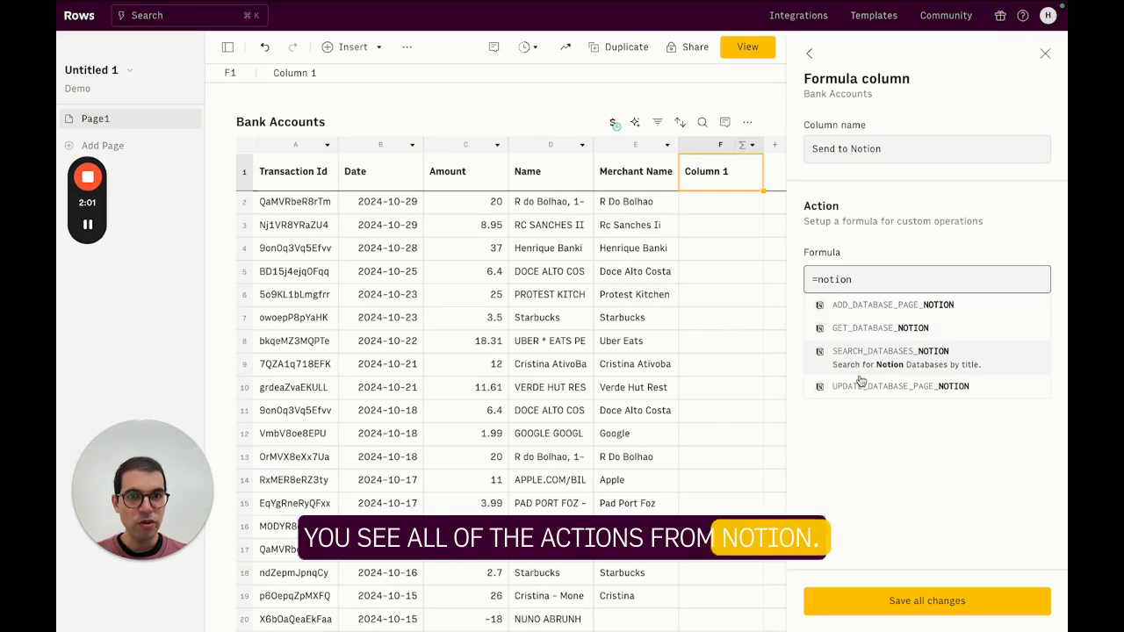
{"action": "left_click", "coordinate": [862, 309]}
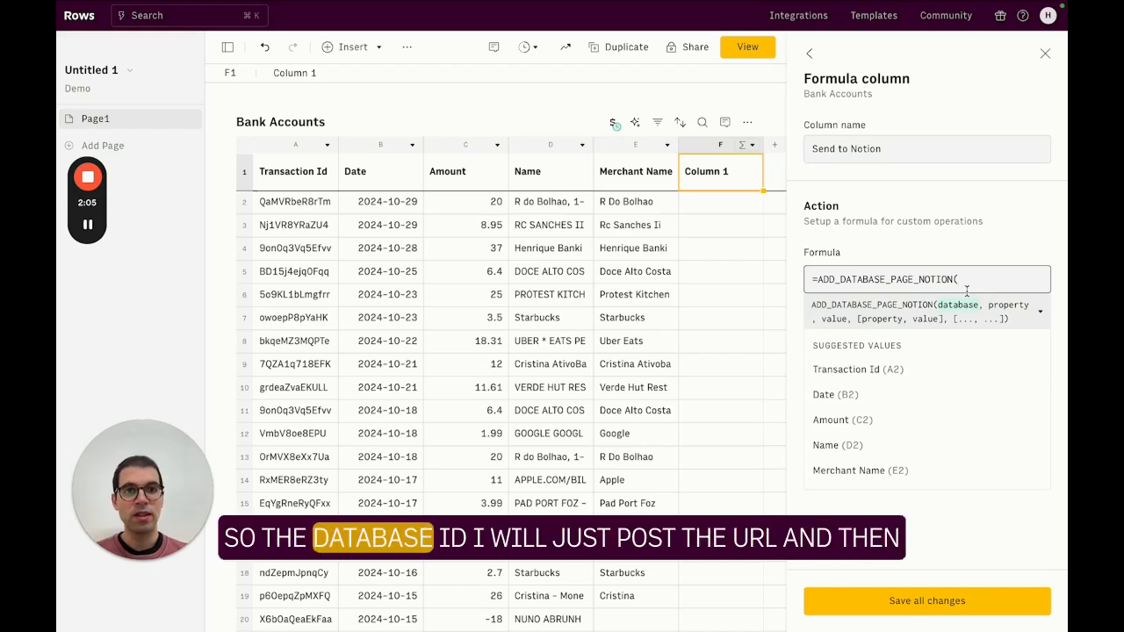
{"action": "type", "text": "\""}
{"action": "key", "text": "super+v"}
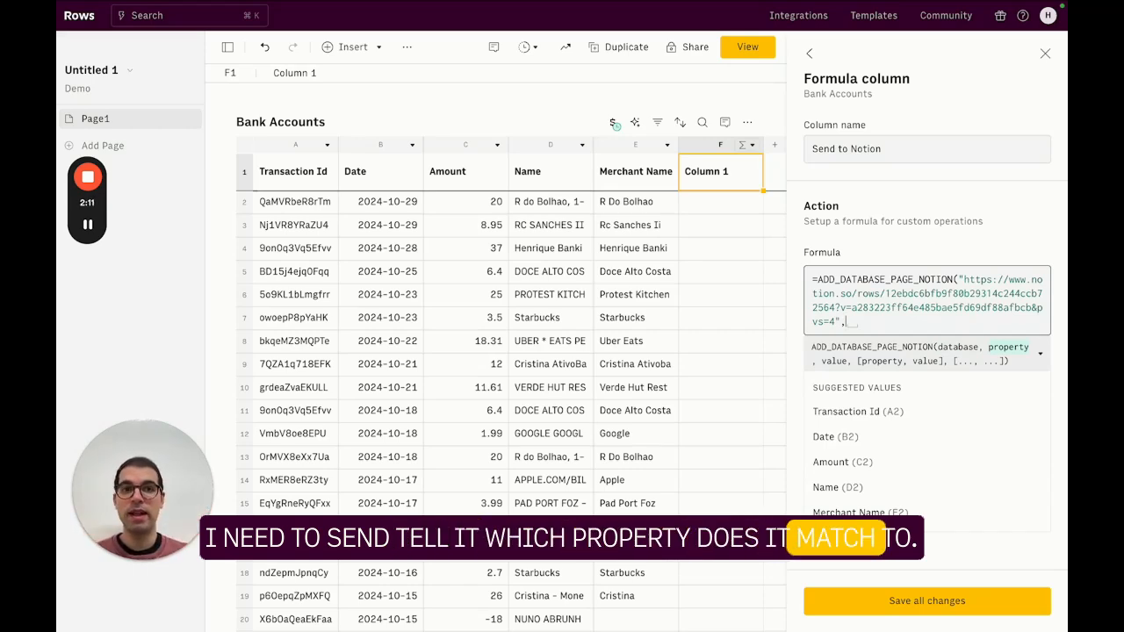
- Check the property names in the Notion database and map "Id" to the Transaction Id value (A2) in the formula
{"action": "left_click", "coordinate": [311, 32]}
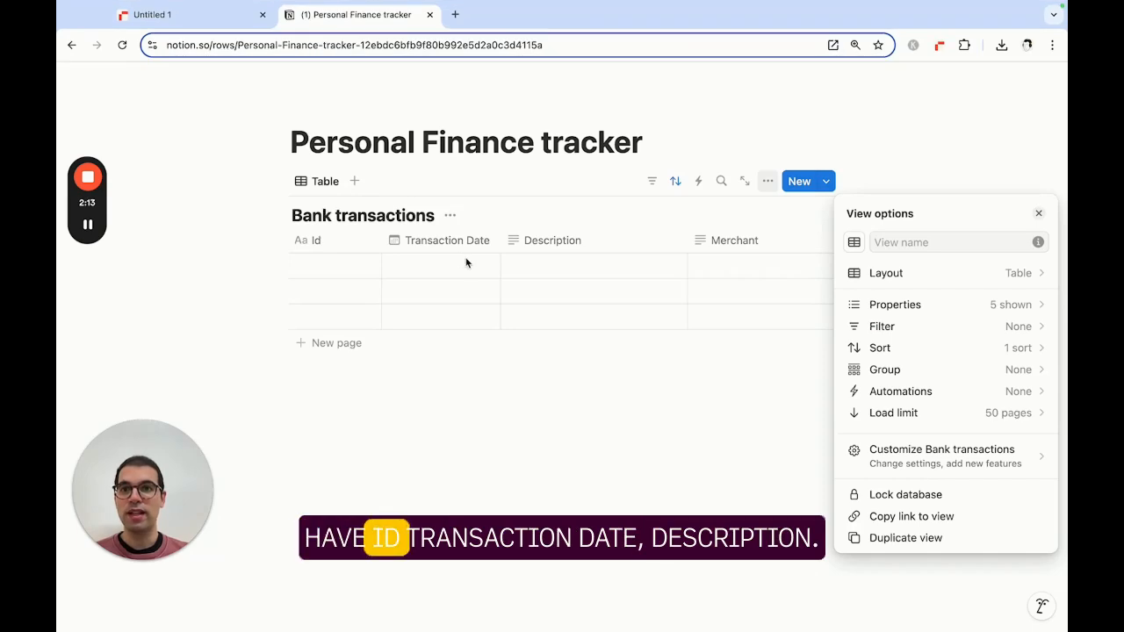
{"action": "left_click", "coordinate": [153, 14]}
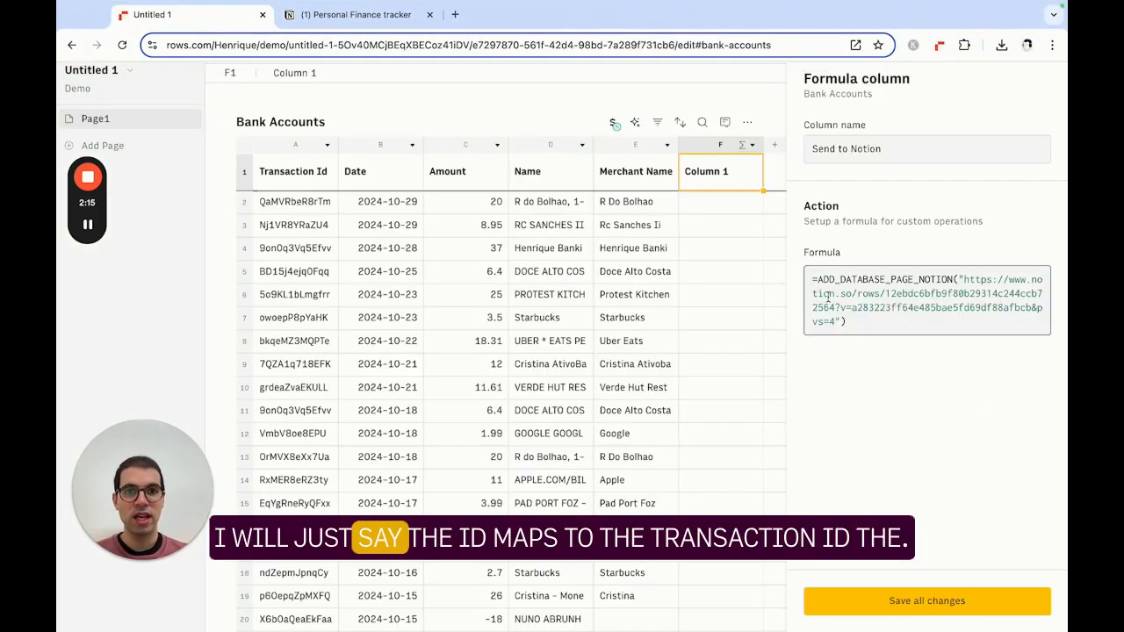
{"action": "left_click", "coordinate": [828, 299]}
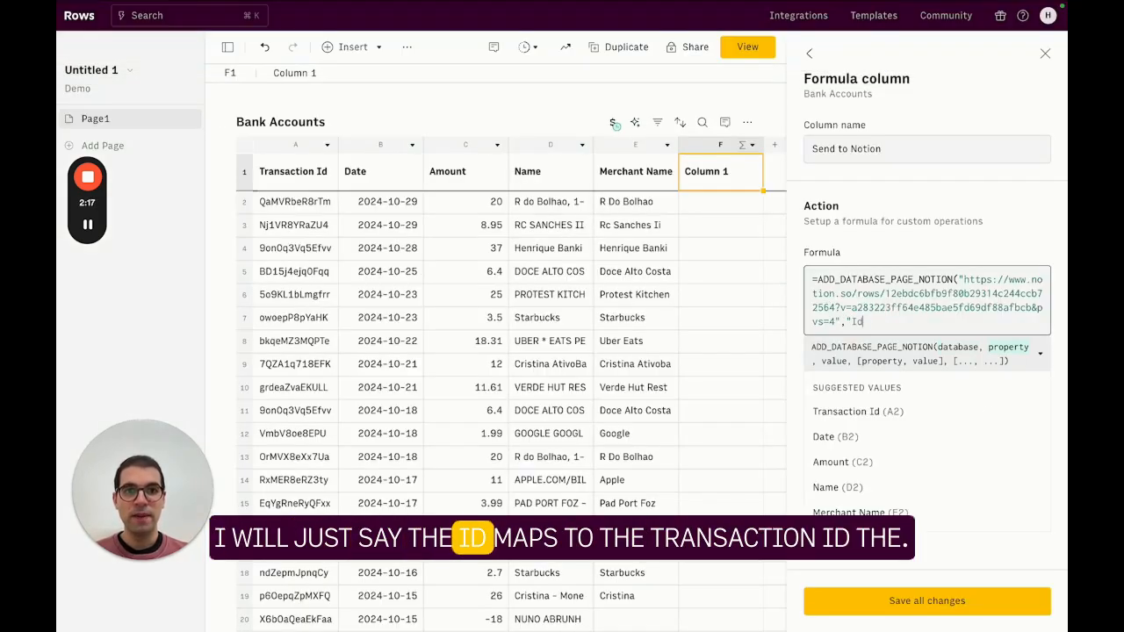
{"action": "left_click", "coordinate": [870, 412]}
{"action": "type", "text": ",\""}
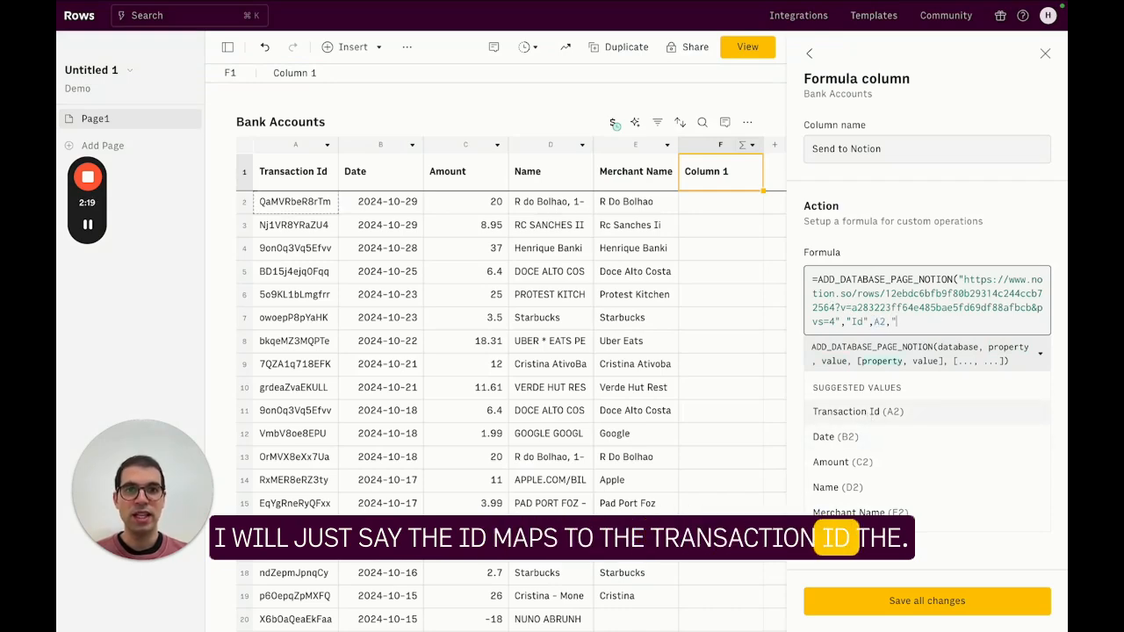
- Check the property names in Notion, and in the Rows formula map "Transaction Date" to B2 and "Amount" to C2
{"action": "left_click", "coordinate": [355, 31]}
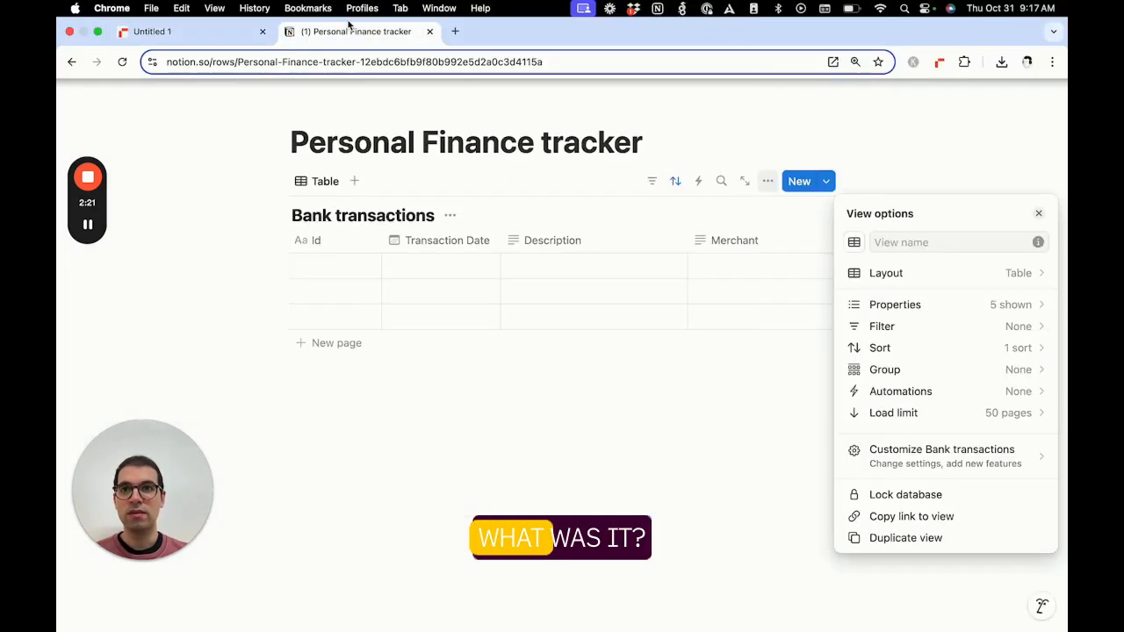
{"action": "left_click", "coordinate": [186, 30]}
{"action": "key", "text": "BackSpace"}
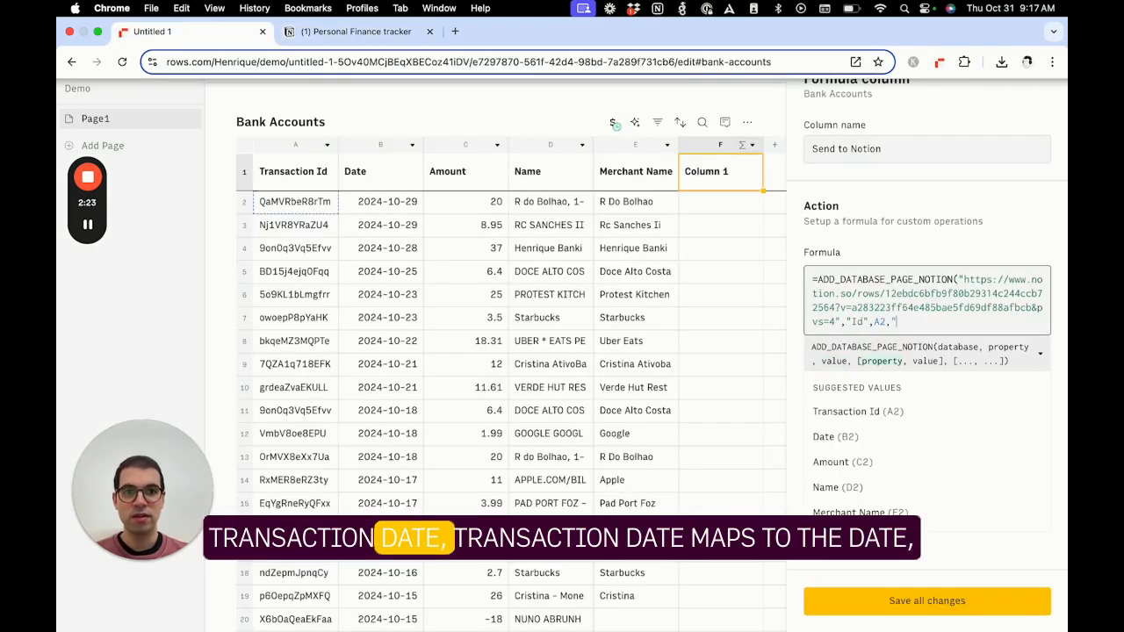
{"action": "type", "text": ",\"Transaction "}
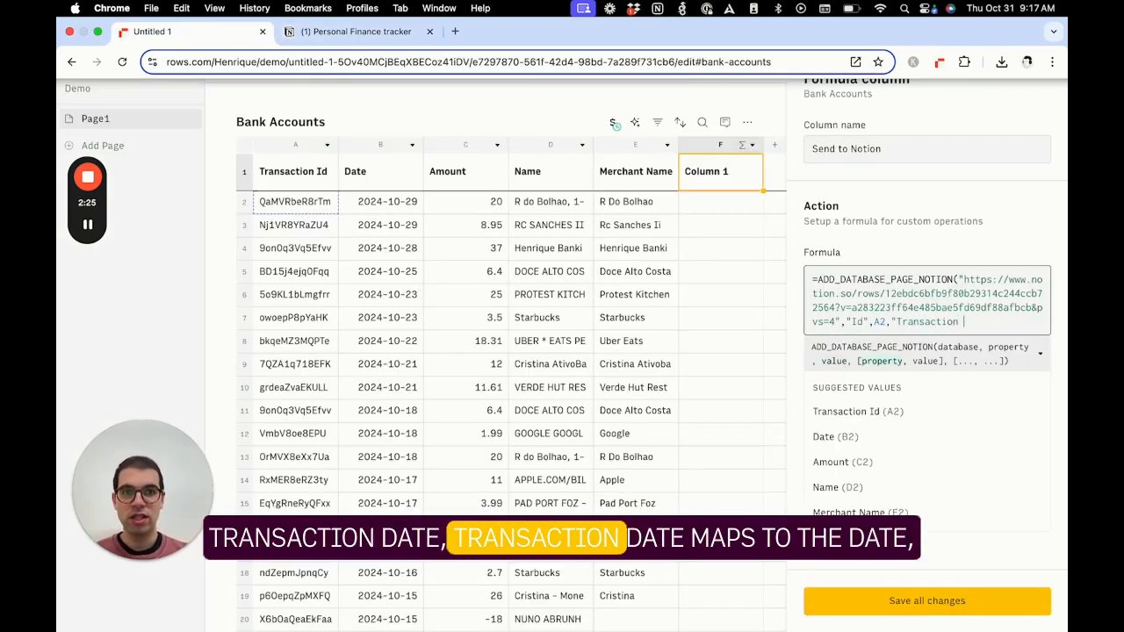
{"action": "type", "text": "Date\","}
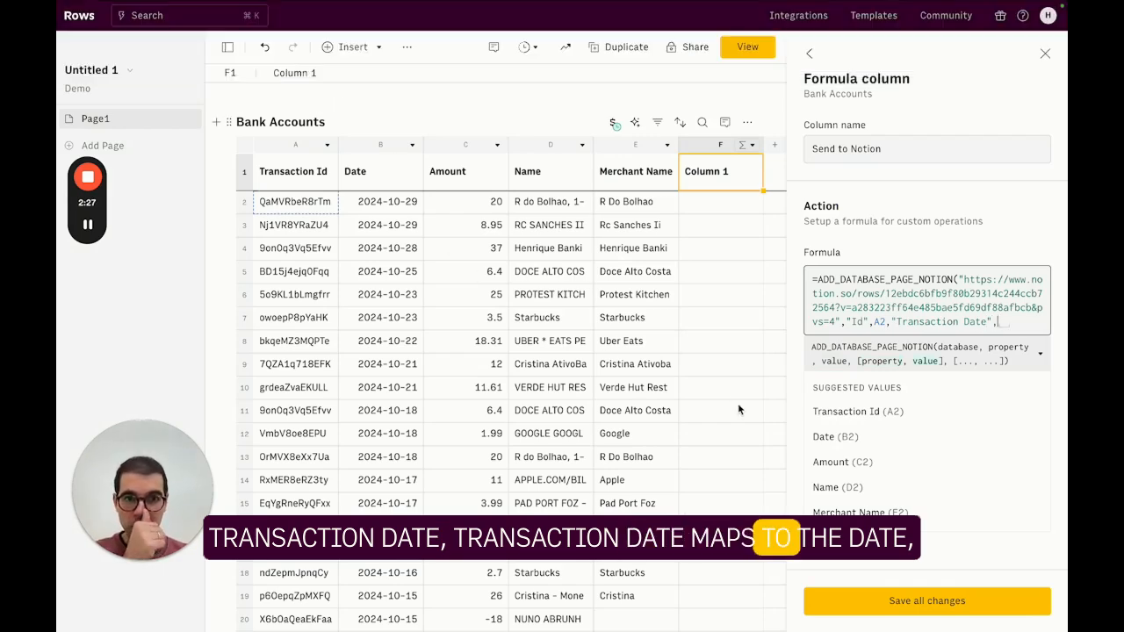
{"action": "type", "text": "B2,\"Amount\","}
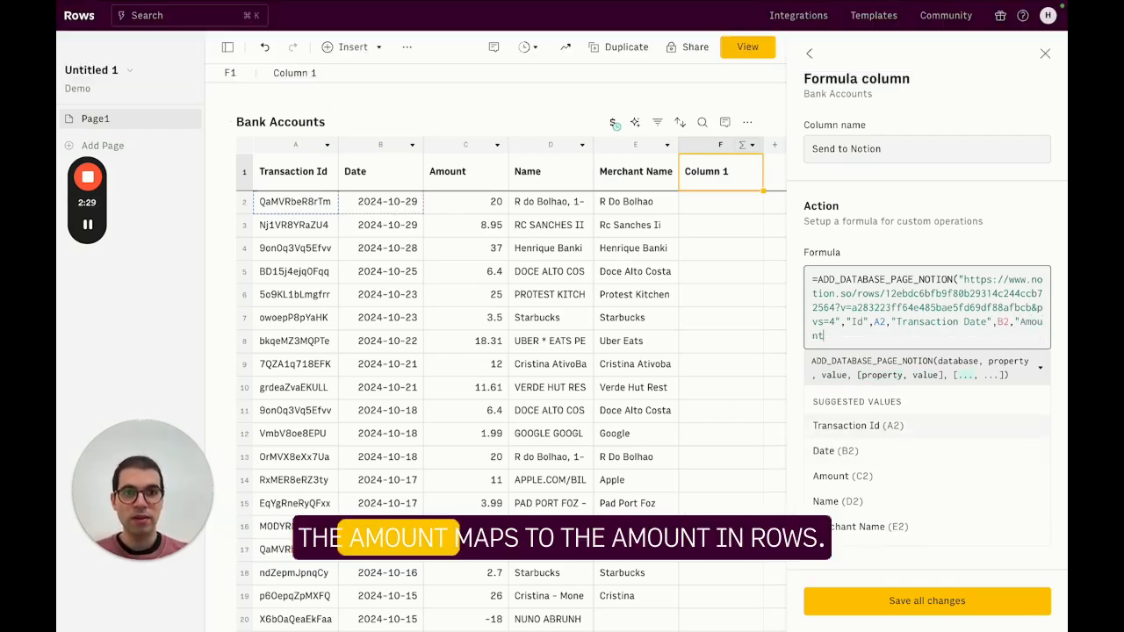
{"action": "left_click", "coordinate": [843, 476]}
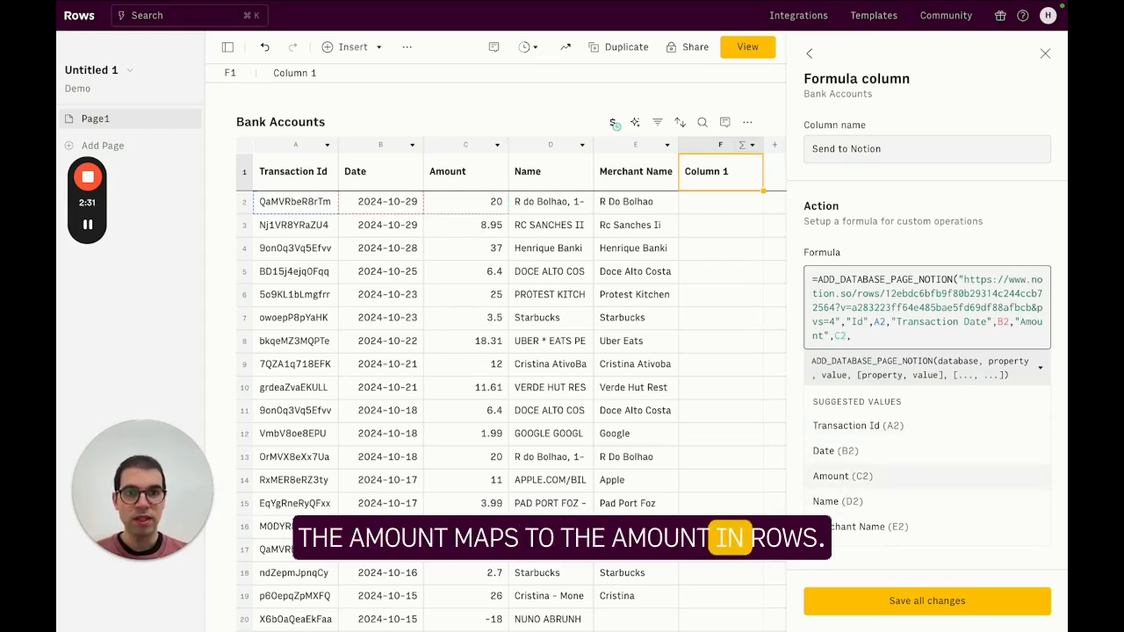
- Recheck the Notion property names and extend the Rows formula by mapping "Description" to the Name value (D2)
{"action": "left_click", "coordinate": [422, 26]}
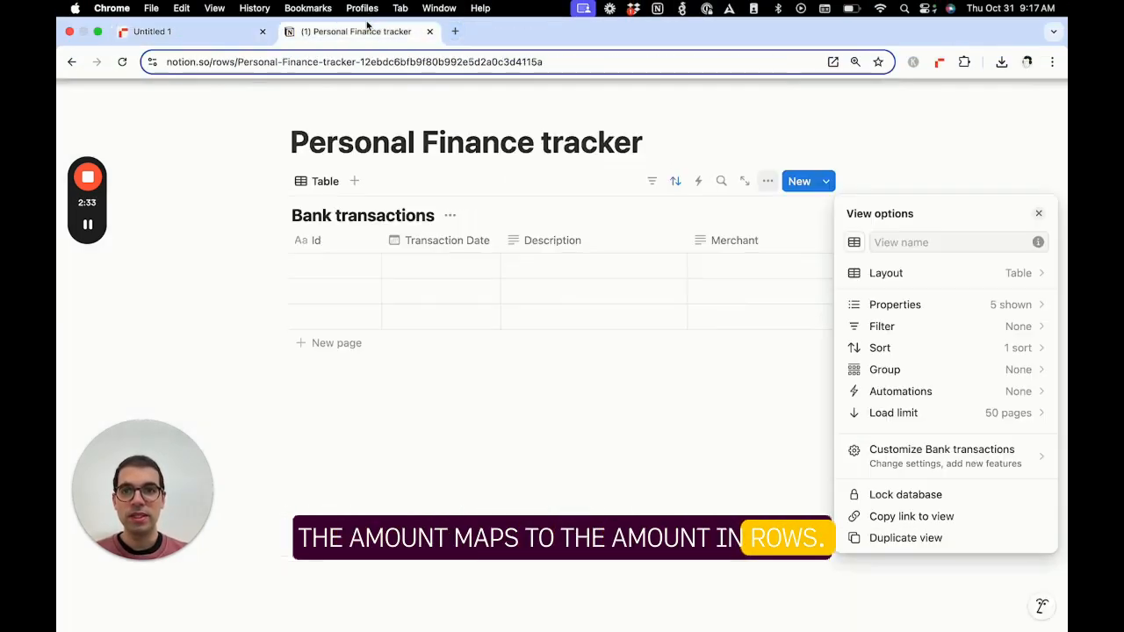
{"action": "left_click", "coordinate": [158, 14]}
{"action": "type", "text": "\""}
{"action": "type", "text": "Descripti"}
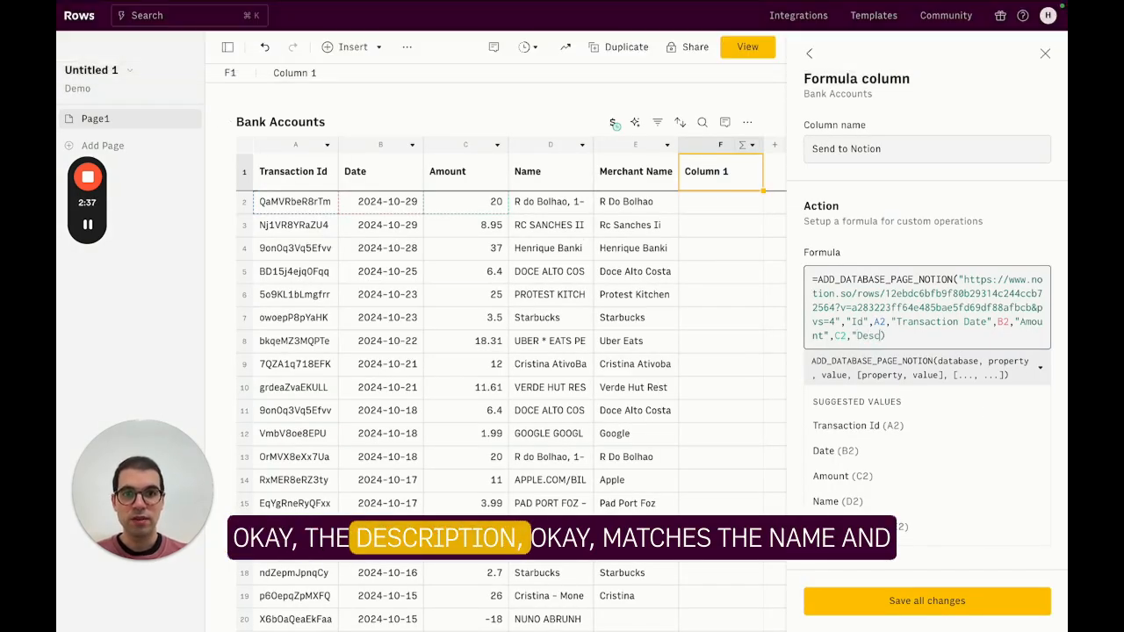
{"action": "key", "text": "BackSpace"}
{"action": "key", "text": "BackSpace"}
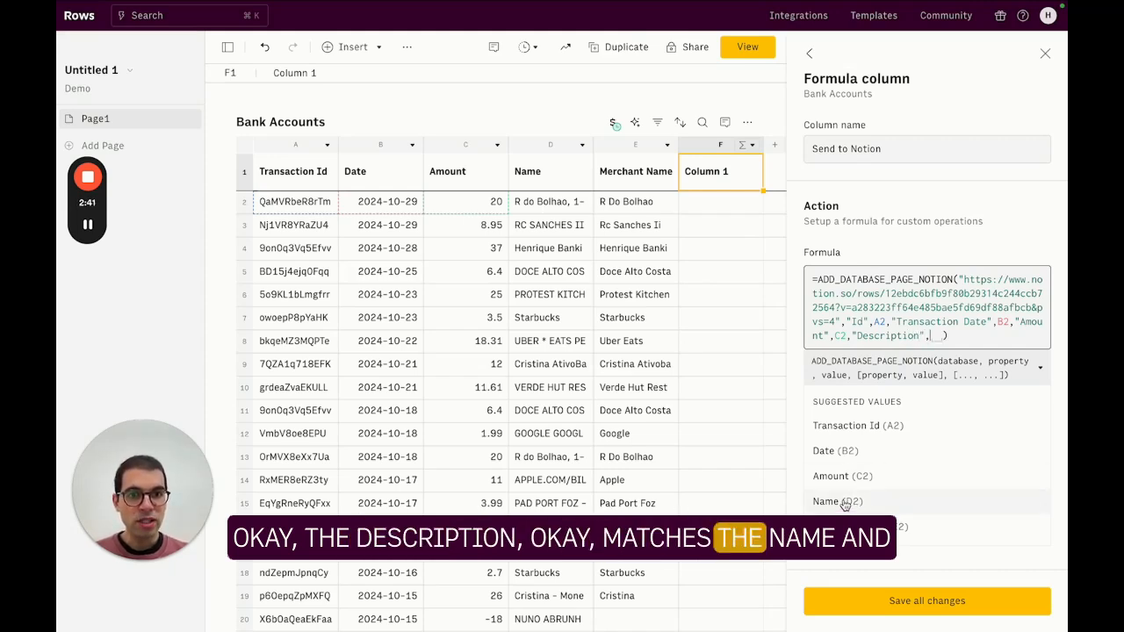
- Map "Merchant" to the Merchant Name value (E2) in the formula and save the formula column
{"action": "type", "text": "Merchant\","}
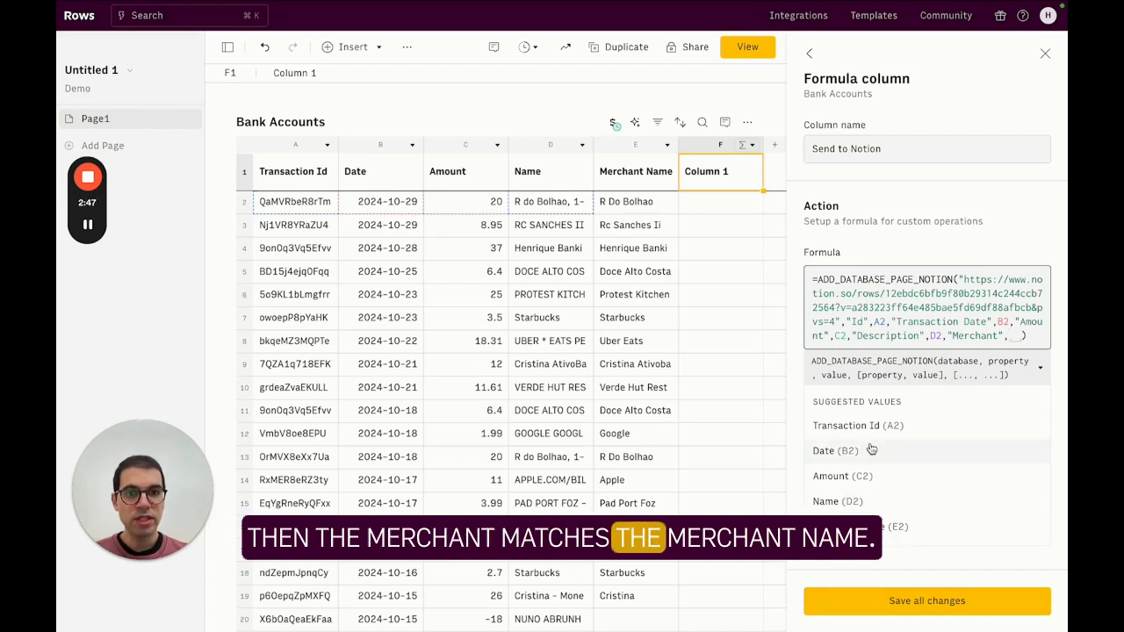
{"action": "left_click", "coordinate": [864, 527]}
{"action": "key", "text": "BackSpace"}
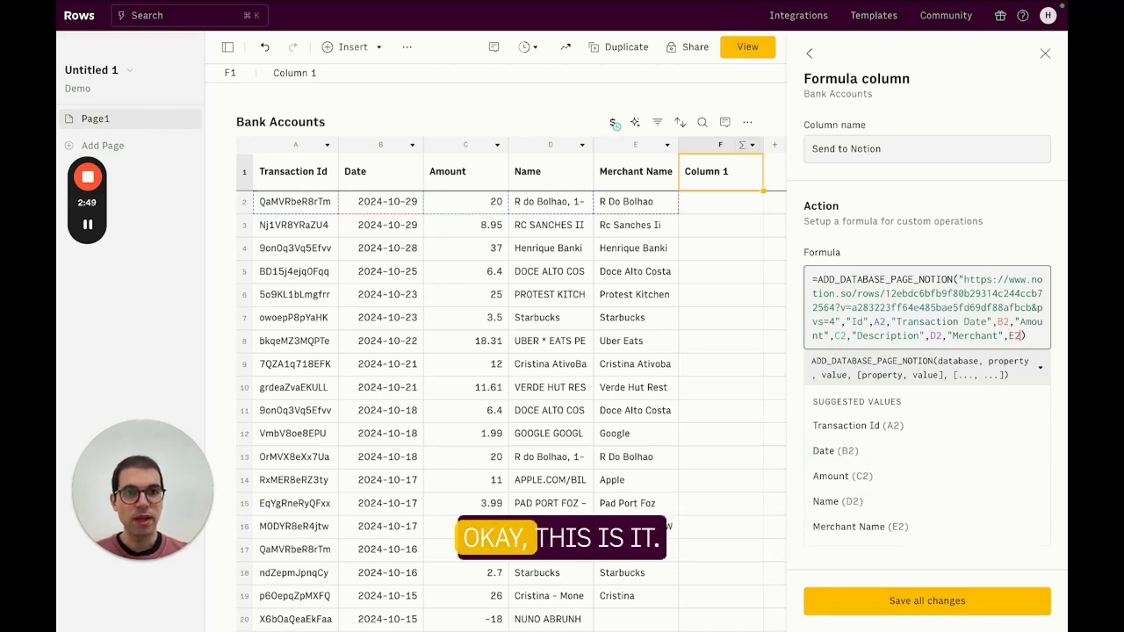
{"action": "left_click", "coordinate": [957, 198]}
{"action": "left_click", "coordinate": [905, 602]}
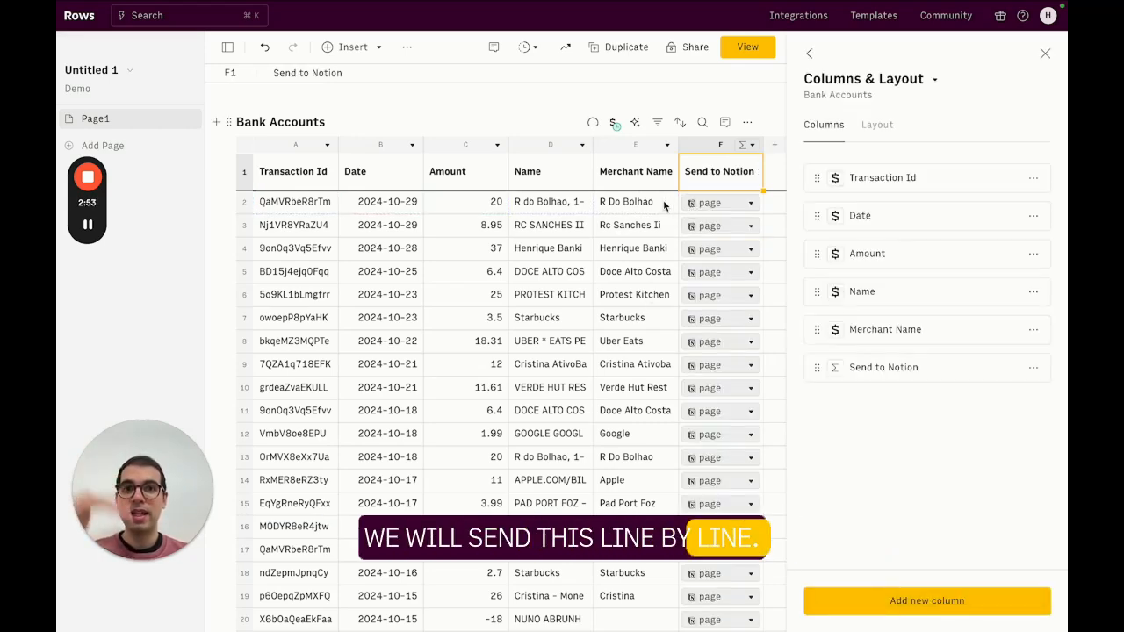
- Look through the Send to Notion column, and switch to the Notion Personal Finance tracker to review the Bank transactions entries
{"action": "scroll", "coordinate": [643, 317], "scroll_direction": "down", "scroll_amount": 10}
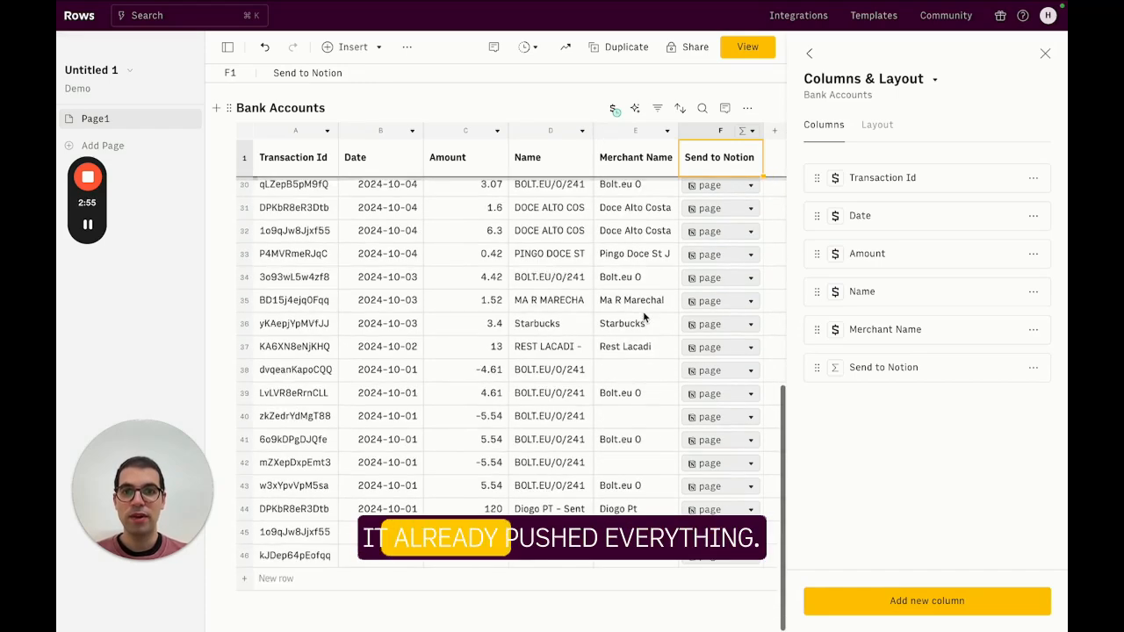
{"action": "scroll", "coordinate": [643, 316], "scroll_direction": "up", "scroll_amount": 10}
{"action": "mouse_move", "coordinate": [364, 2]}
{"action": "left_click", "coordinate": [369, 31]}
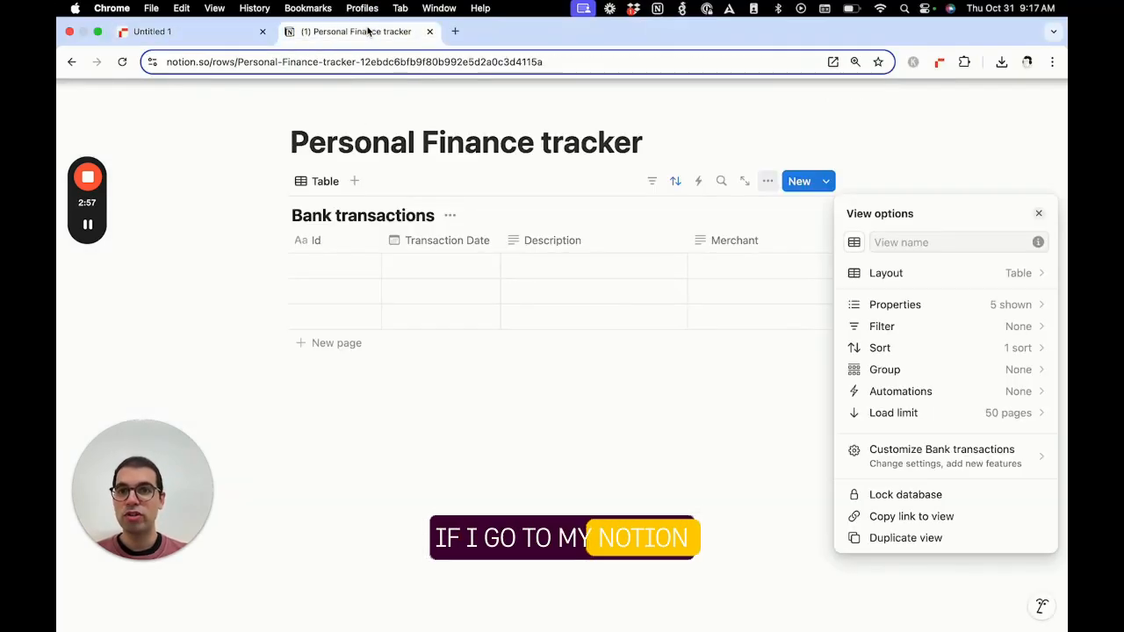
{"action": "left_click", "coordinate": [828, 114]}
{"action": "scroll", "coordinate": [694, 323], "scroll_direction": "down", "scroll_amount": 10}
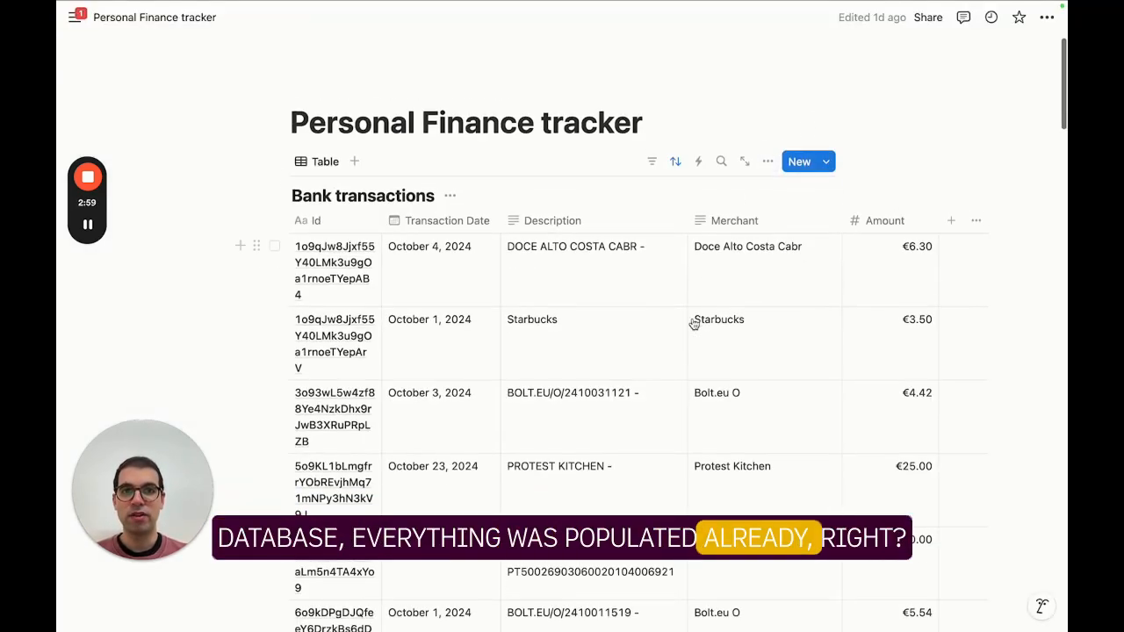
{"action": "scroll", "coordinate": [694, 324], "scroll_direction": "down", "scroll_amount": 20}
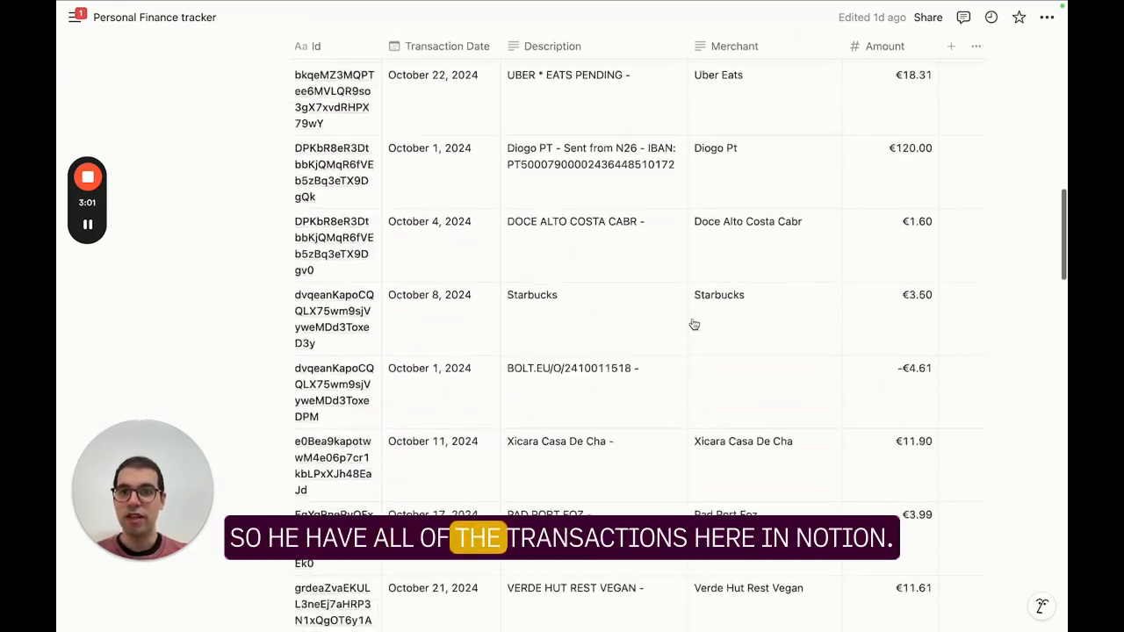
{"action": "scroll", "coordinate": [693, 325], "scroll_direction": "up", "scroll_amount": 20}
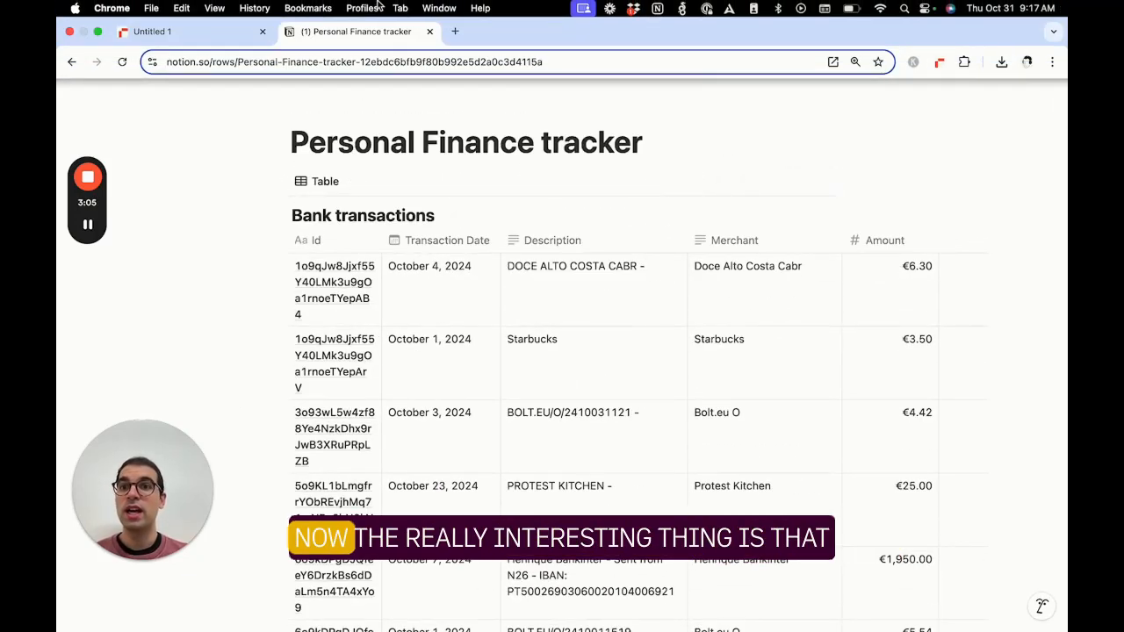
- Switch back to the Rows spreadsheet, close the column settings, and check the automation schedule and rows of the Bank Accounts table
{"action": "left_click", "coordinate": [167, 31]}
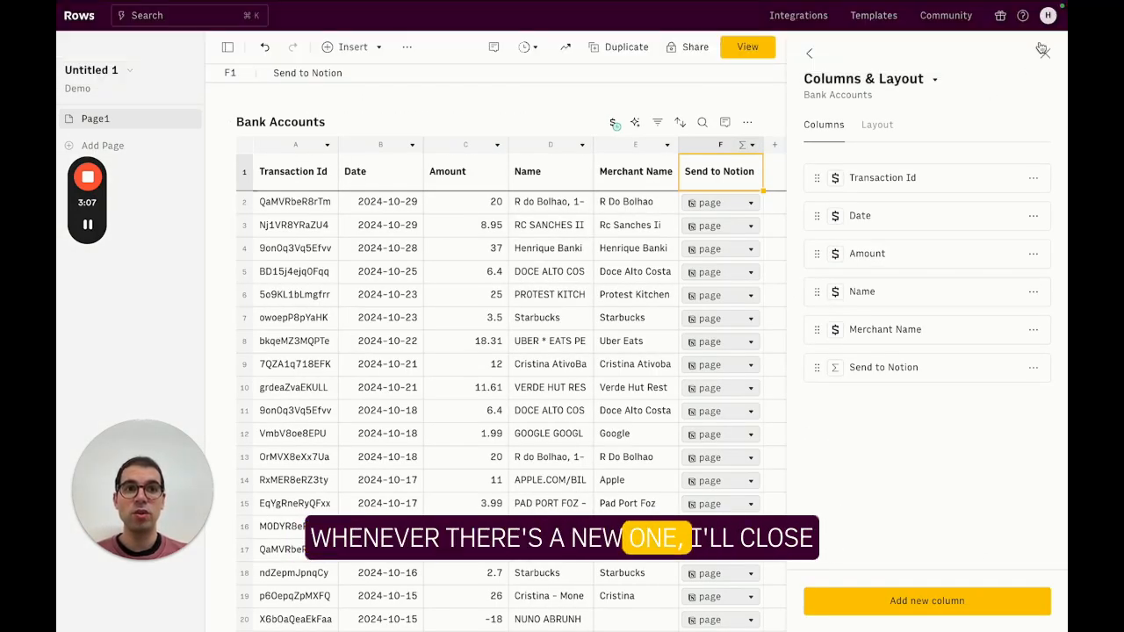
{"action": "left_click", "coordinate": [1044, 51]}
{"action": "left_click", "coordinate": [647, 128]}
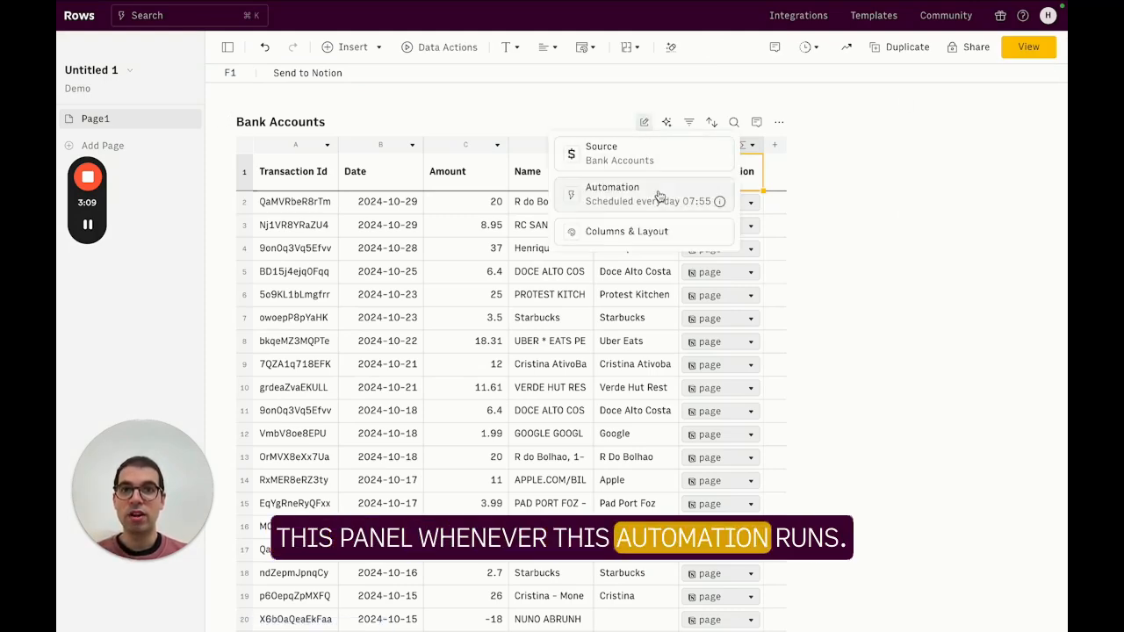
{"action": "left_click", "coordinate": [395, 290]}
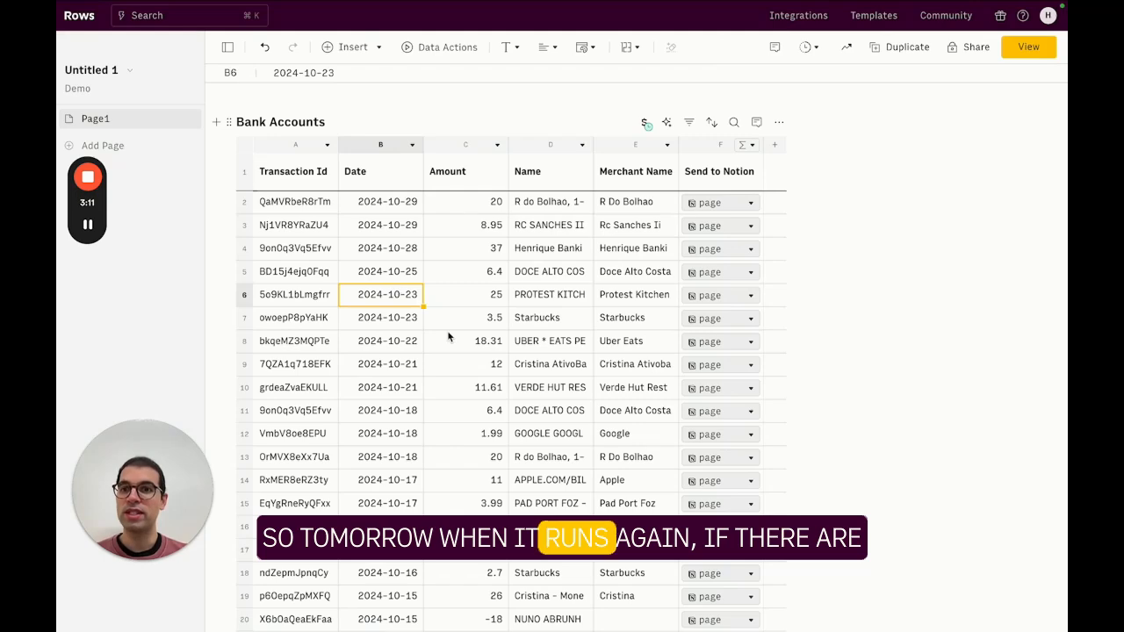
{"action": "scroll", "coordinate": [449, 336], "scroll_direction": "down", "scroll_amount": 8}
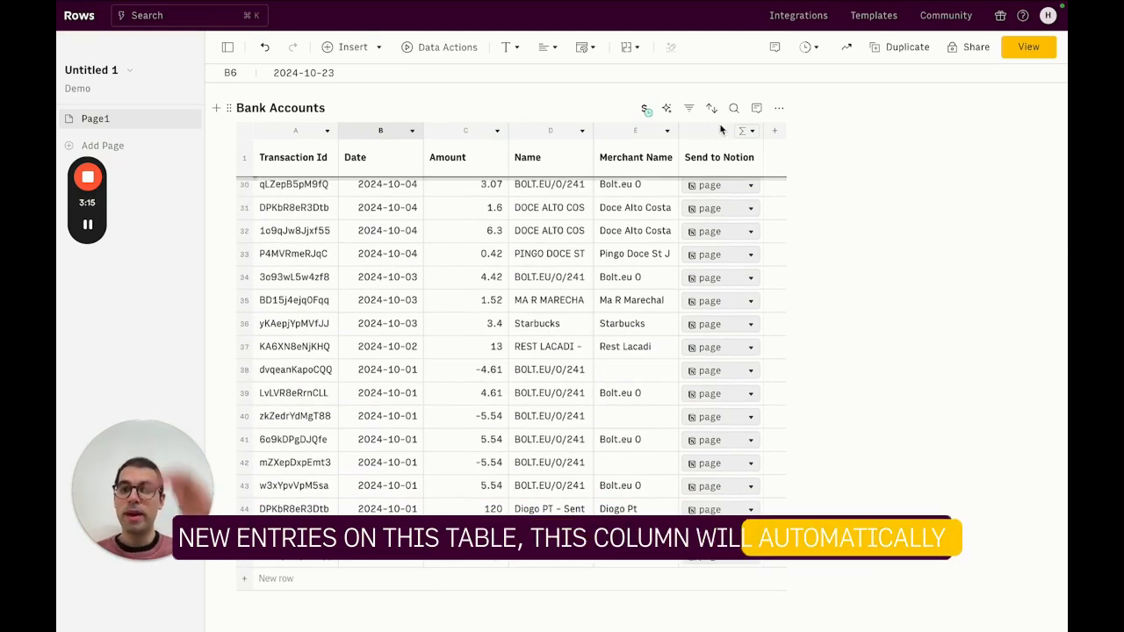
- Switch to the Notion tracker page again and look over the transactions sent from Rows
{"action": "left_click", "coordinate": [356, 30]}
{"action": "scroll", "coordinate": [384, 302], "scroll_direction": "down", "scroll_amount": 15}
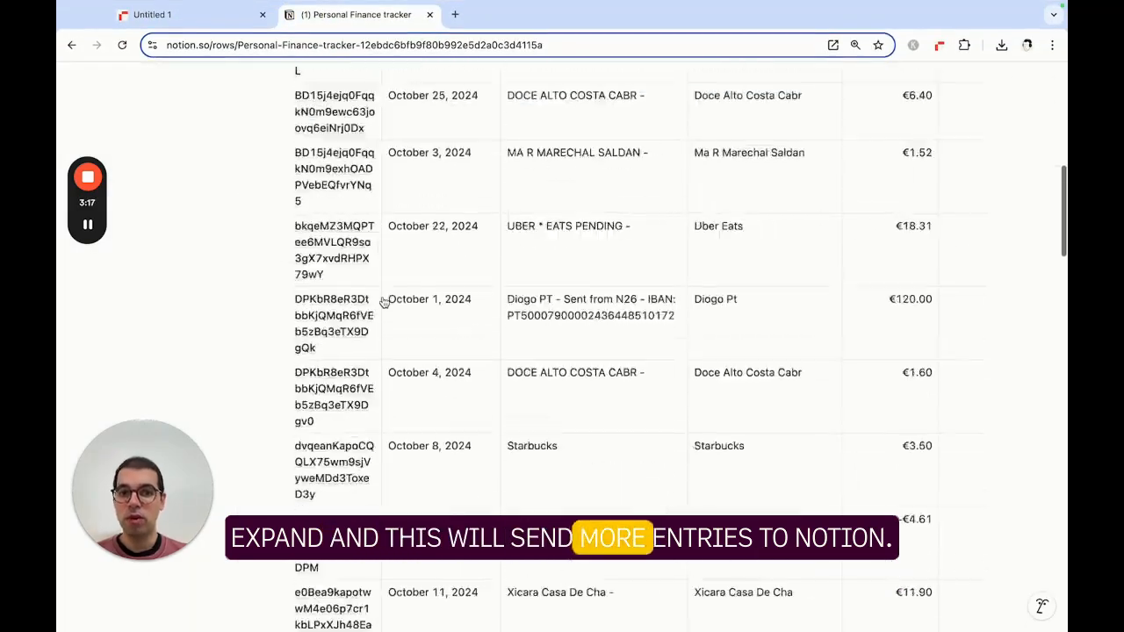
{"action": "scroll", "coordinate": [383, 302], "scroll_direction": "up", "scroll_amount": 15}
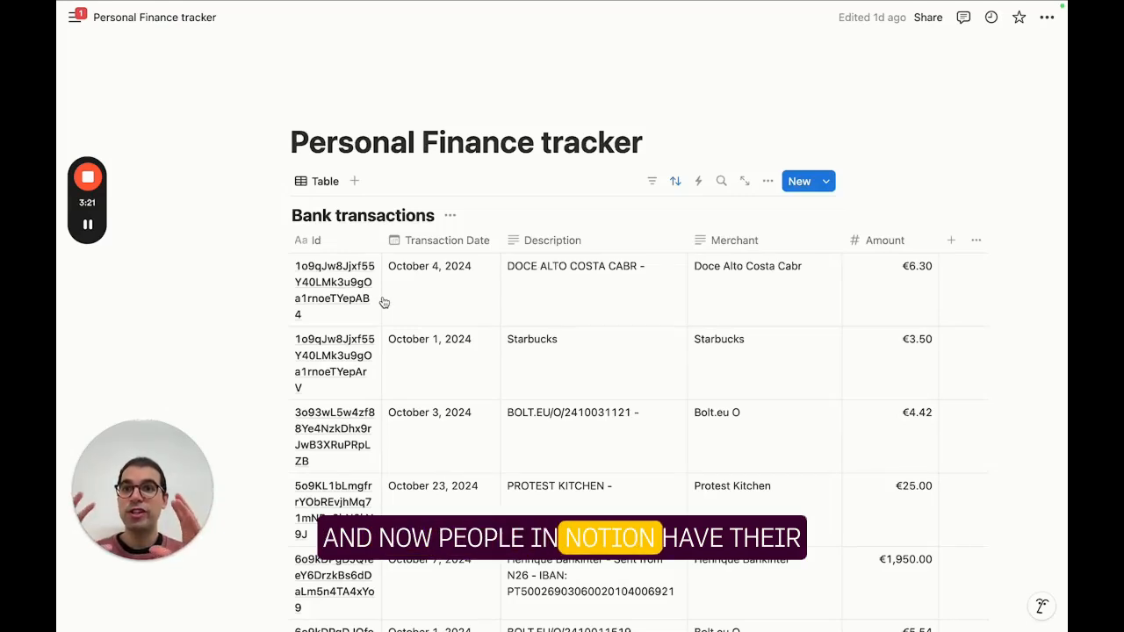
{"action": "scroll", "coordinate": [430, 334], "scroll_direction": "down", "scroll_amount": 1}
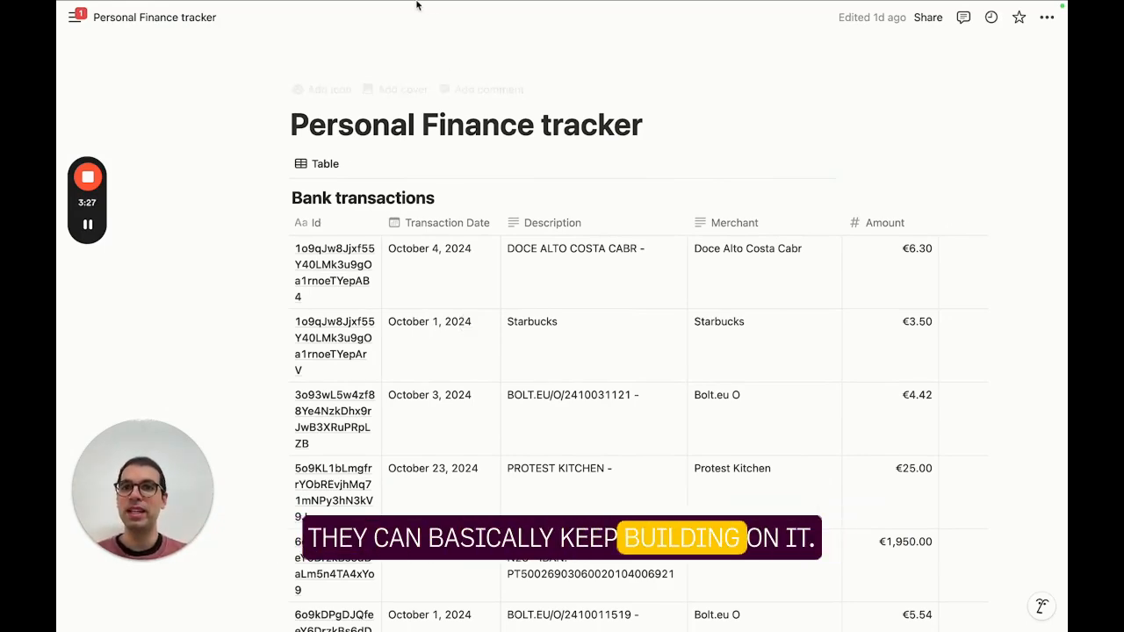
- Return to the Rows spreadsheet and search the Data Actions for "bank"
{"action": "left_click", "coordinate": [198, 34]}
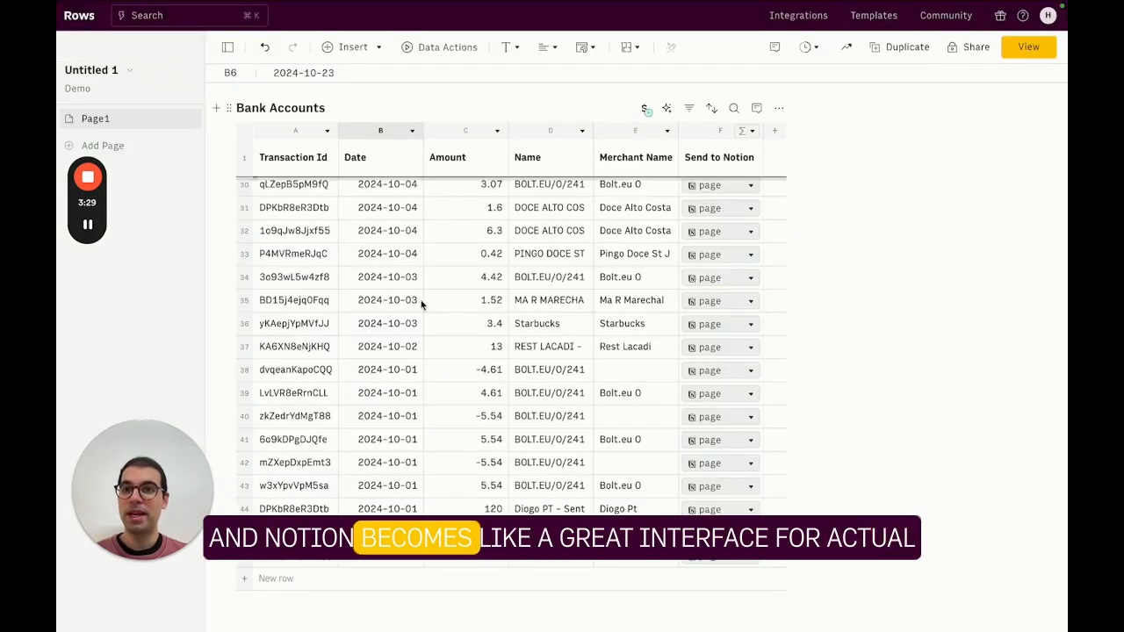
{"action": "scroll", "coordinate": [421, 303], "scroll_direction": "up", "scroll_amount": 10}
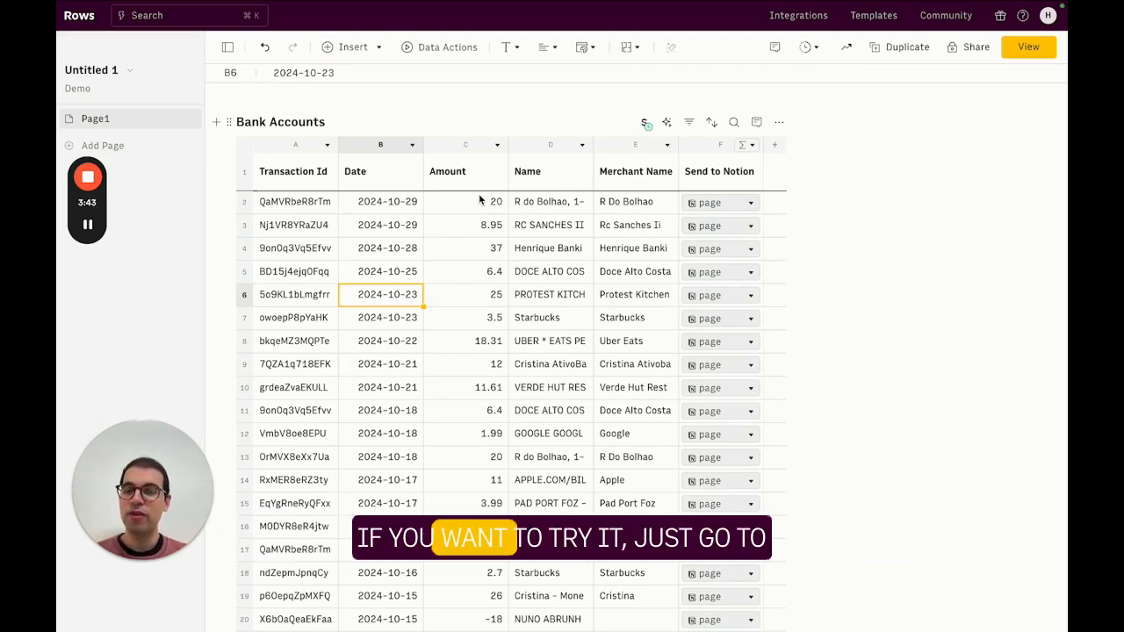
{"action": "left_click", "coordinate": [447, 47]}
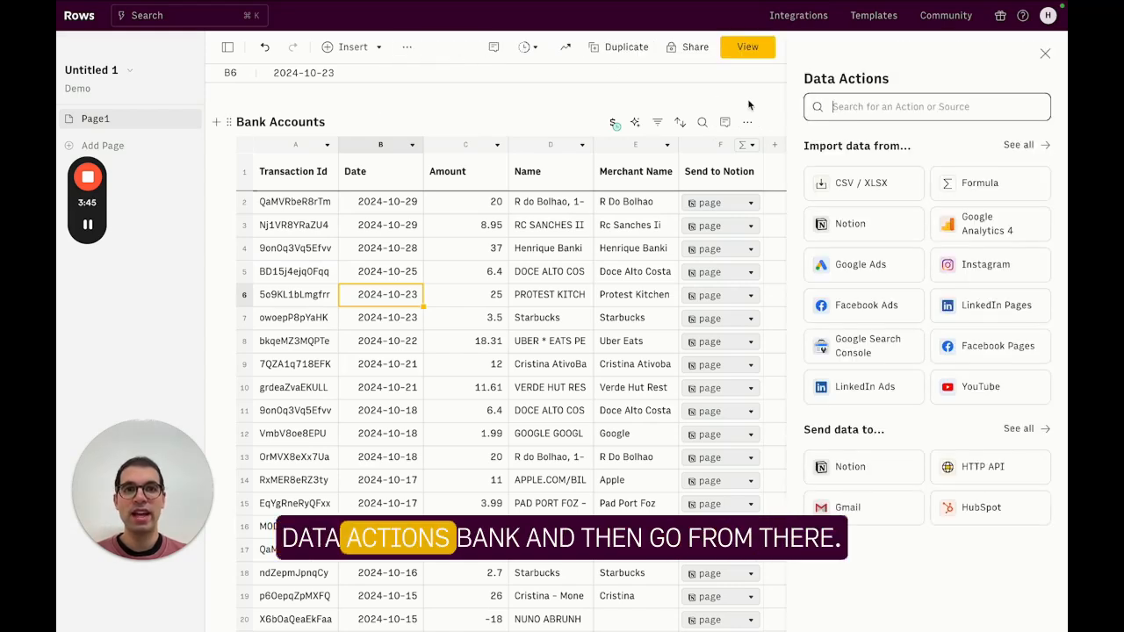
{"action": "type", "text": "bank"}
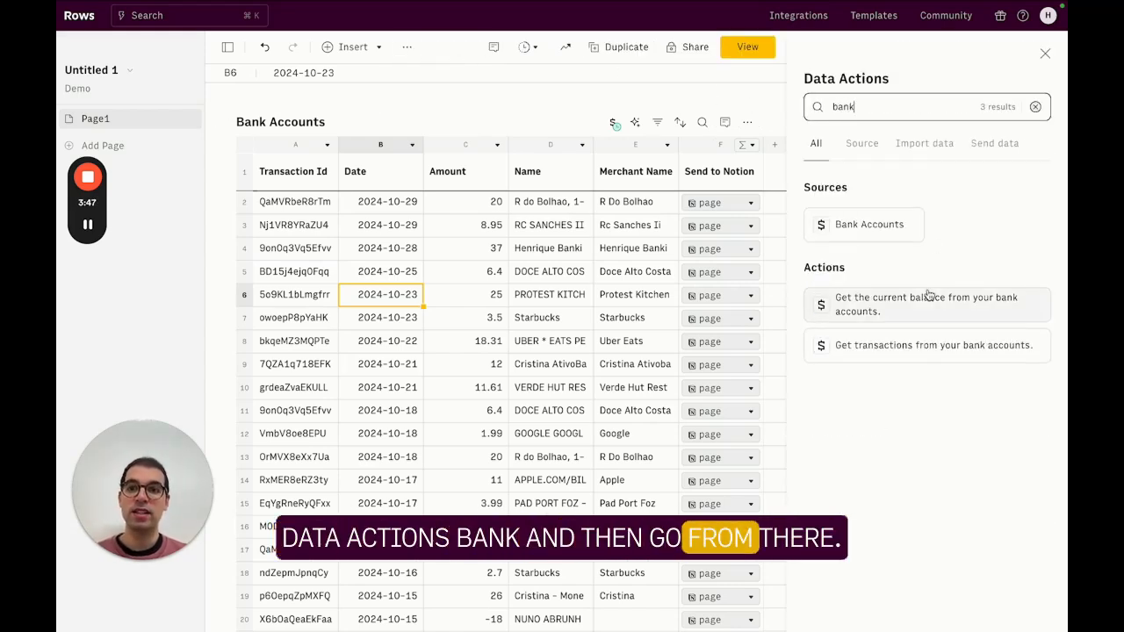